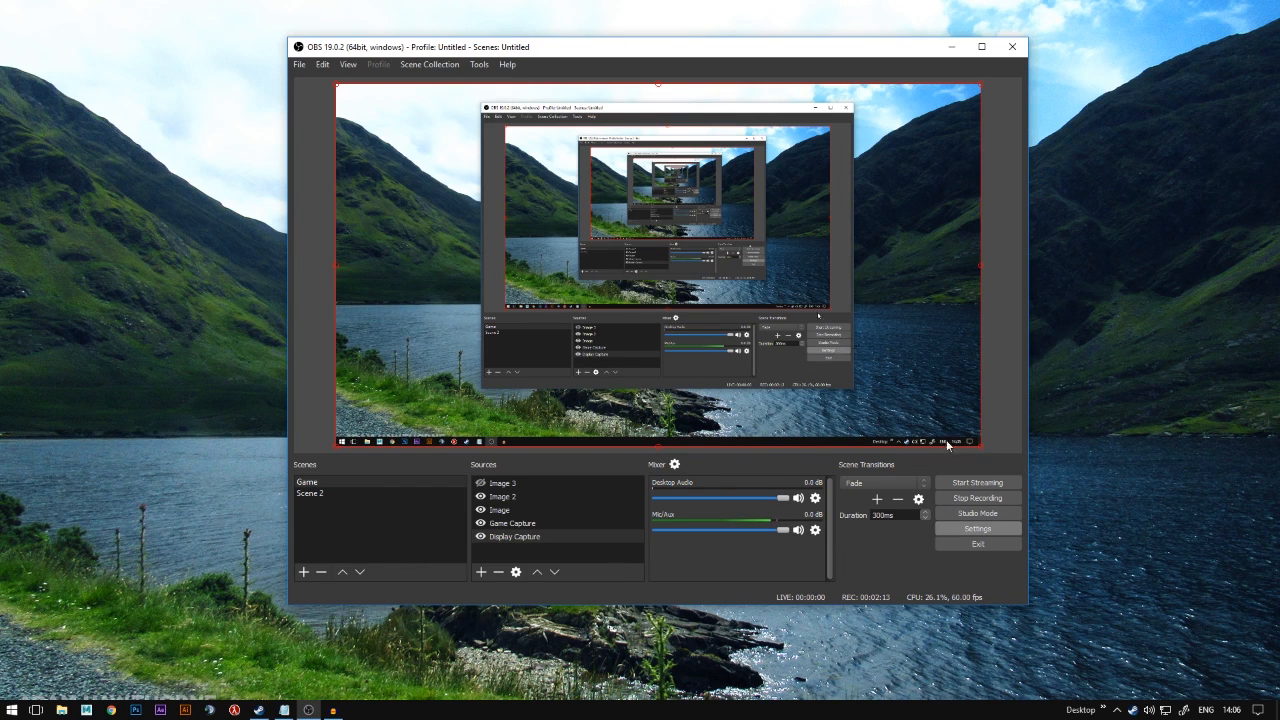
Open the settings and display the General options
{"action": "left_click", "coordinate": [977, 528]}
{"action": "left_click", "coordinate": [364, 245]}
{"action": "left_click", "coordinate": [370, 208]}
{"action": "left_click", "coordinate": [370, 176]}
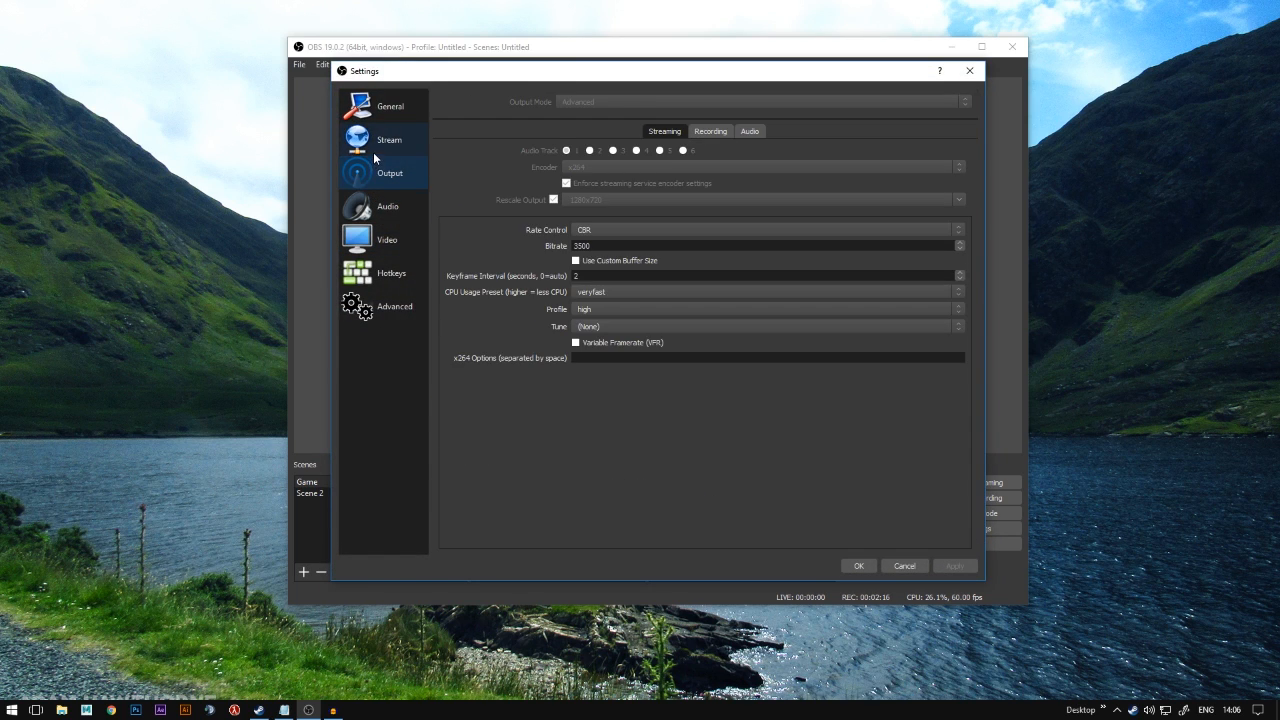
{"action": "left_click", "coordinate": [373, 145]}
{"action": "left_click", "coordinate": [380, 112]}
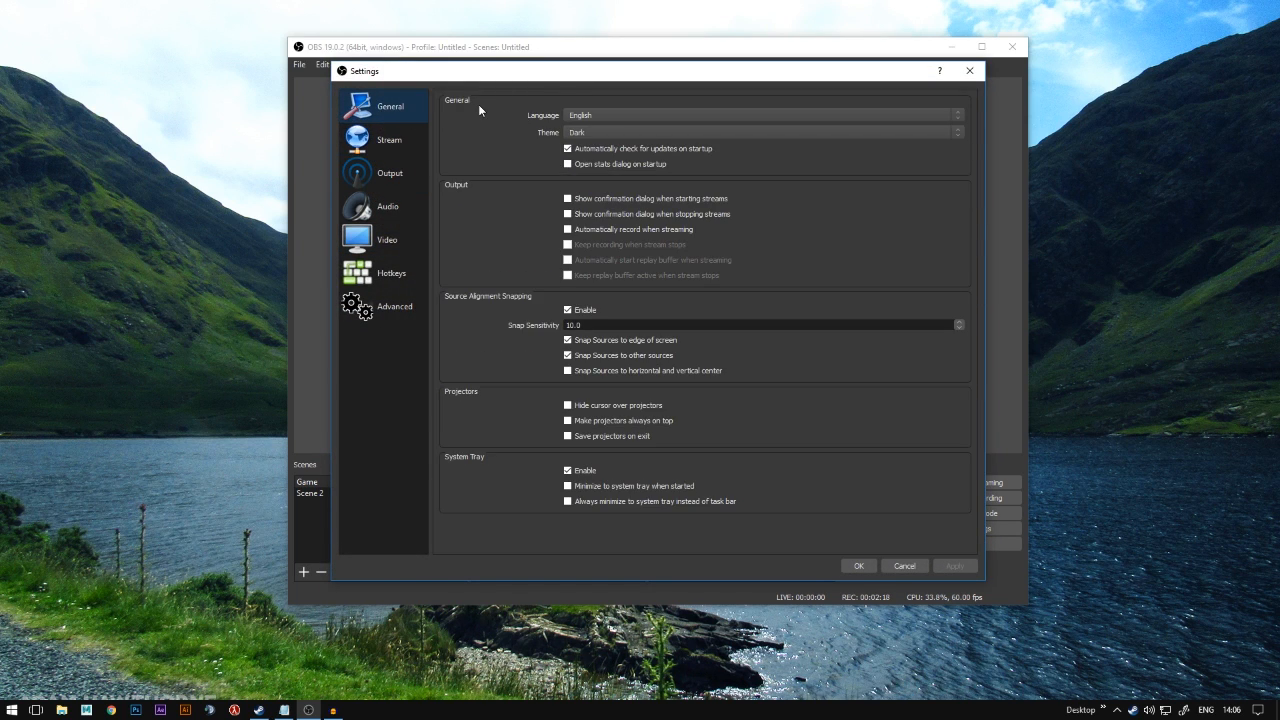
Switch the interface theme to Default
{"action": "left_click", "coordinate": [600, 132]}
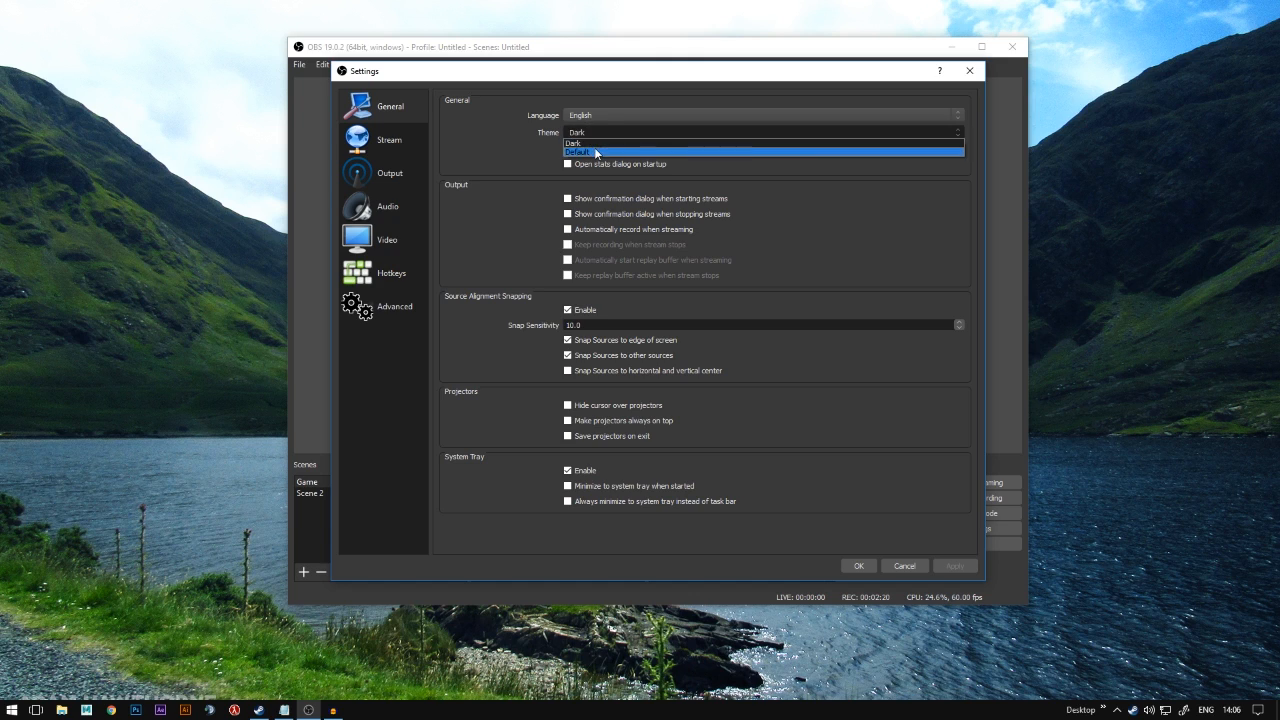
{"action": "left_click", "coordinate": [596, 152]}
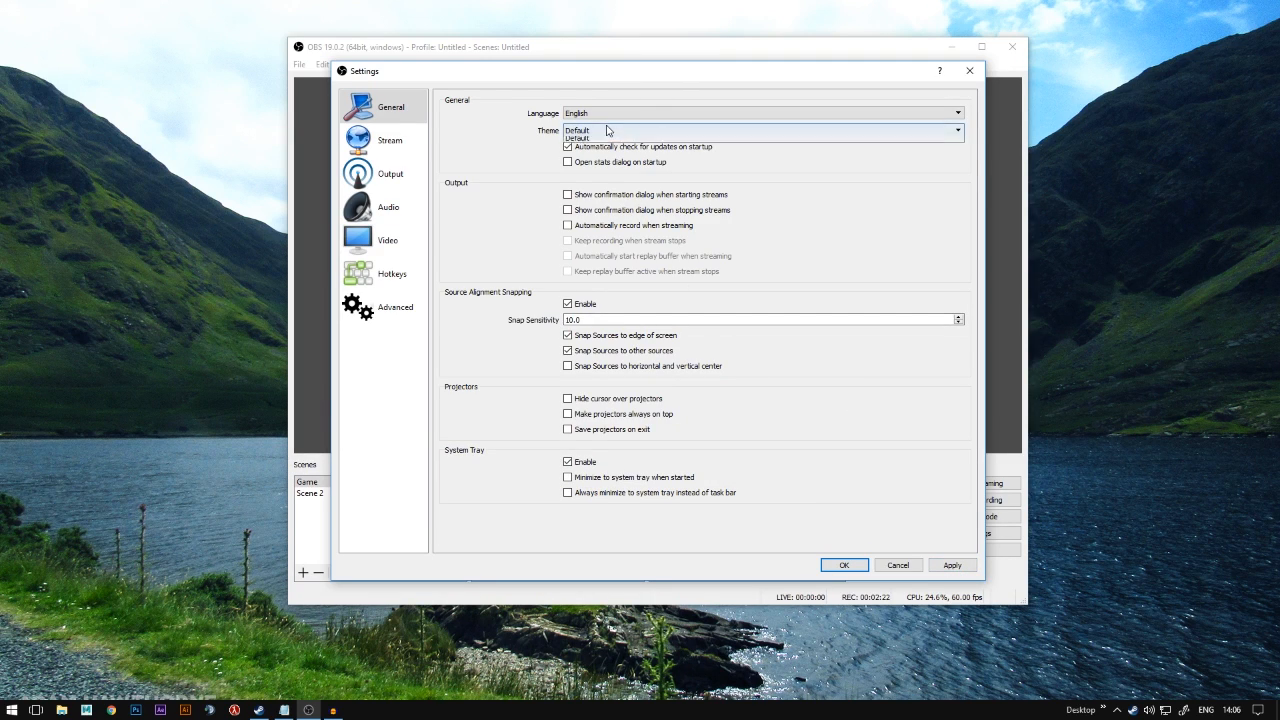
{"action": "left_click", "coordinate": [606, 130]}
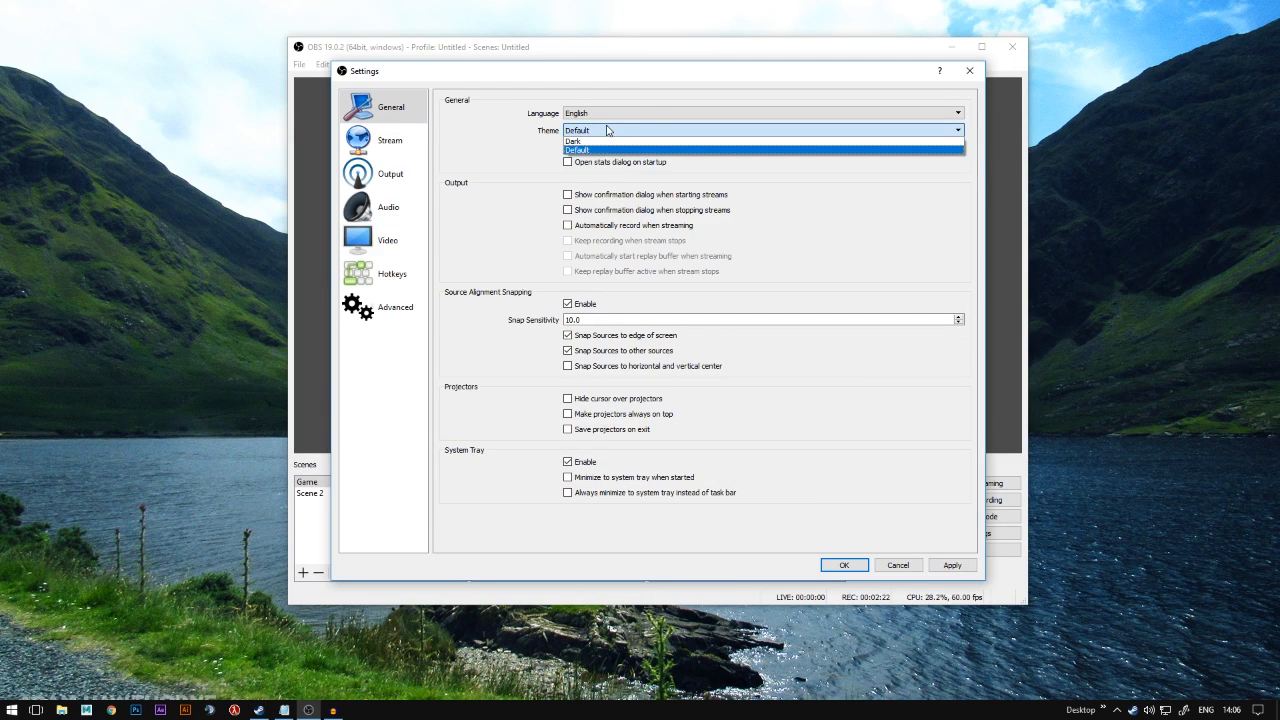
{"action": "left_click", "coordinate": [694, 150]}
Set the interface theme to Dark and apply the change
{"action": "left_click", "coordinate": [577, 134]}
{"action": "left_click", "coordinate": [600, 148]}
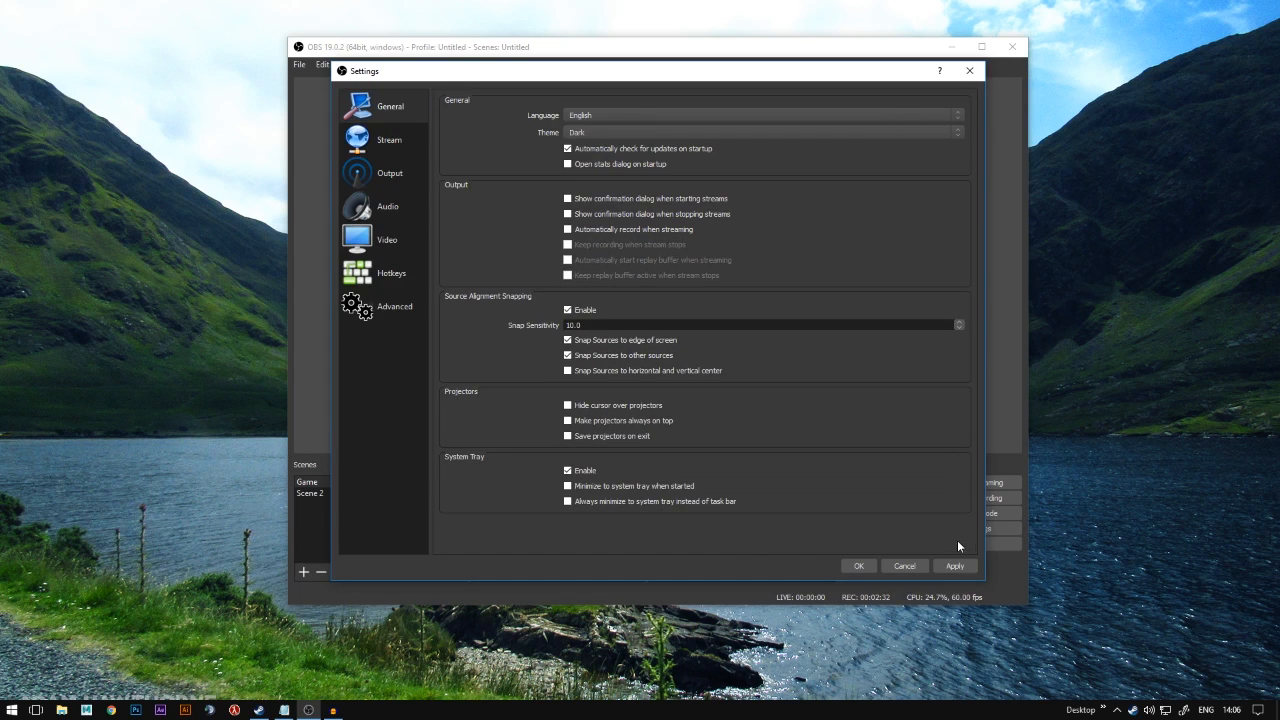
{"action": "left_click", "coordinate": [864, 568]}
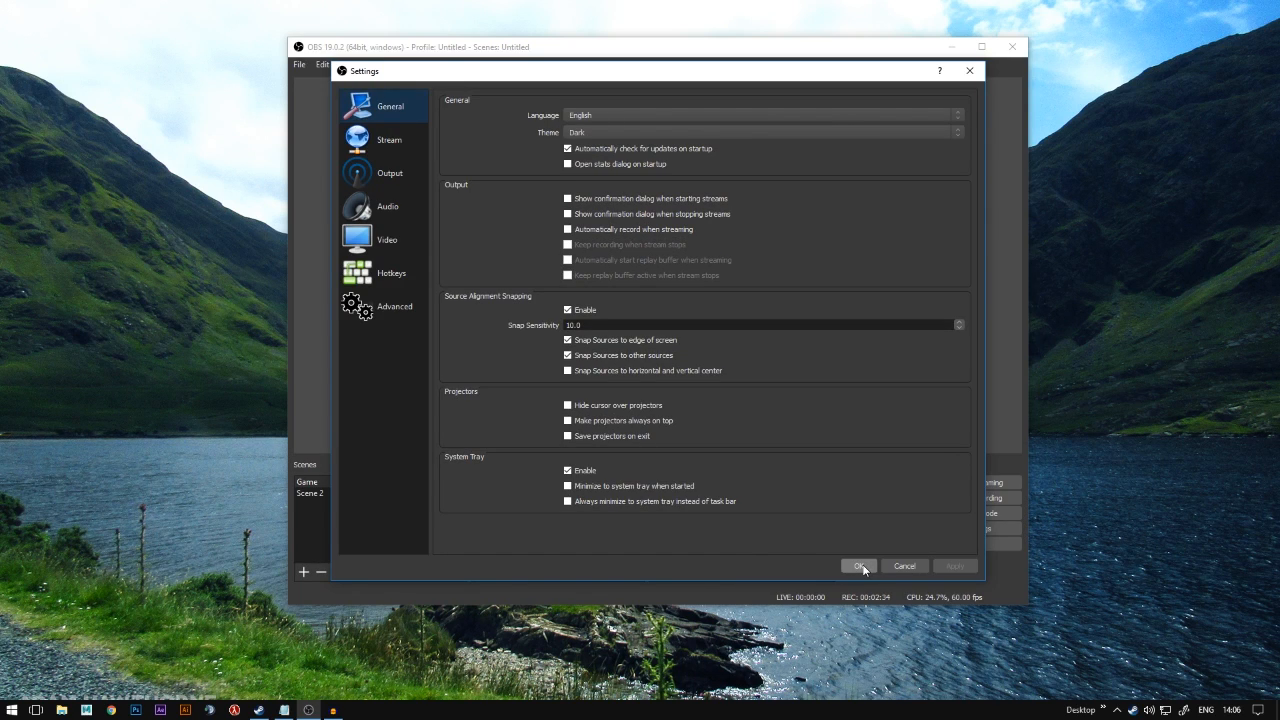
In the stream settings, select Twitch as the service and keep EU: London, UK as the server
{"action": "left_click", "coordinate": [392, 148]}
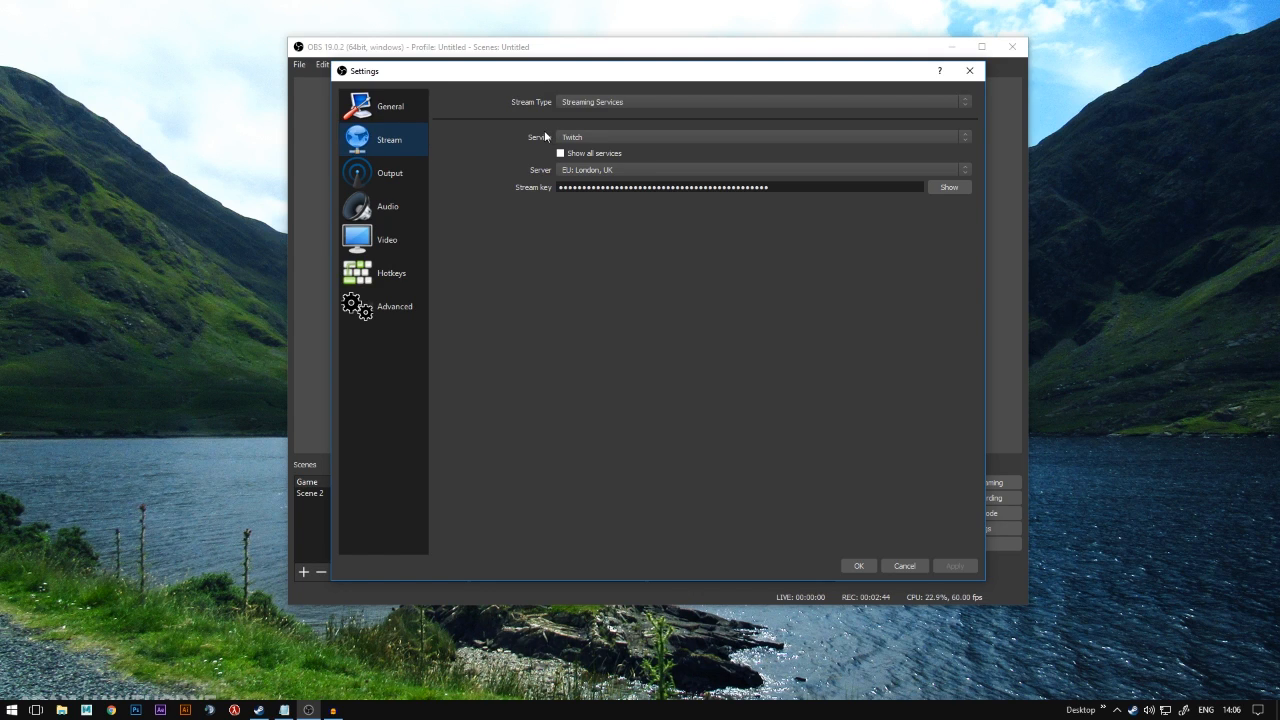
{"action": "left_click", "coordinate": [586, 138]}
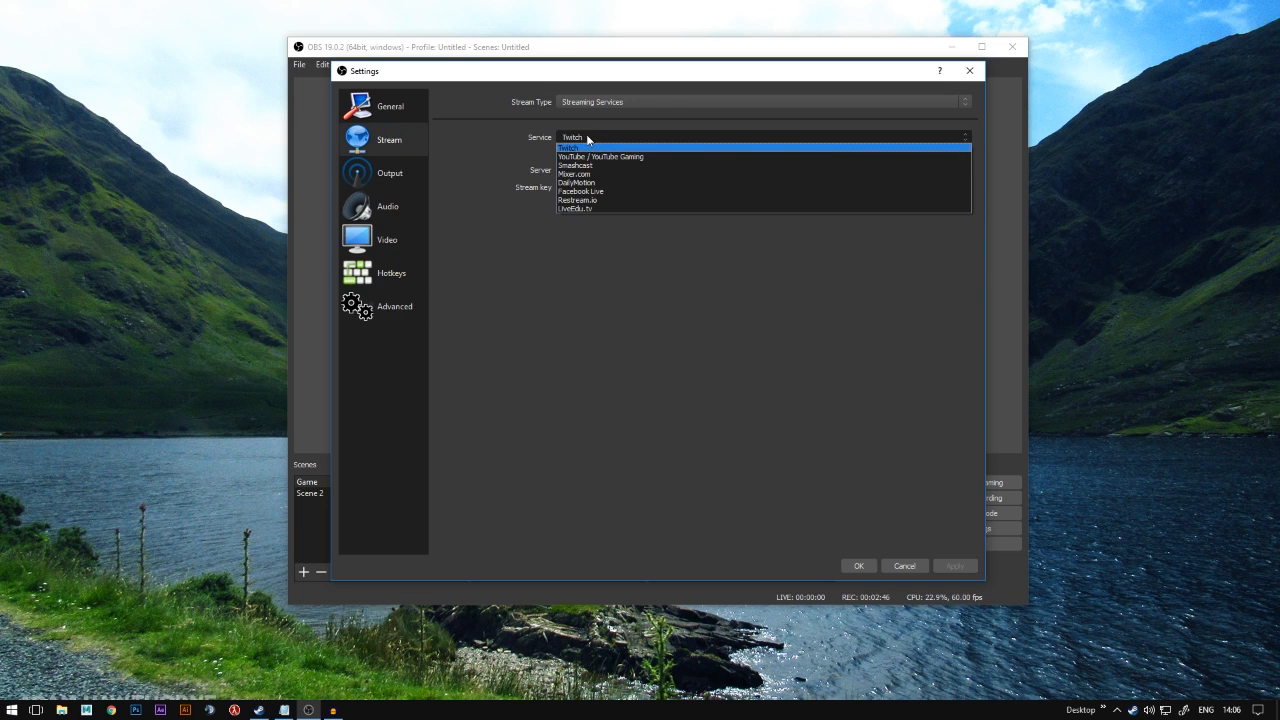
{"action": "left_click", "coordinate": [600, 150]}
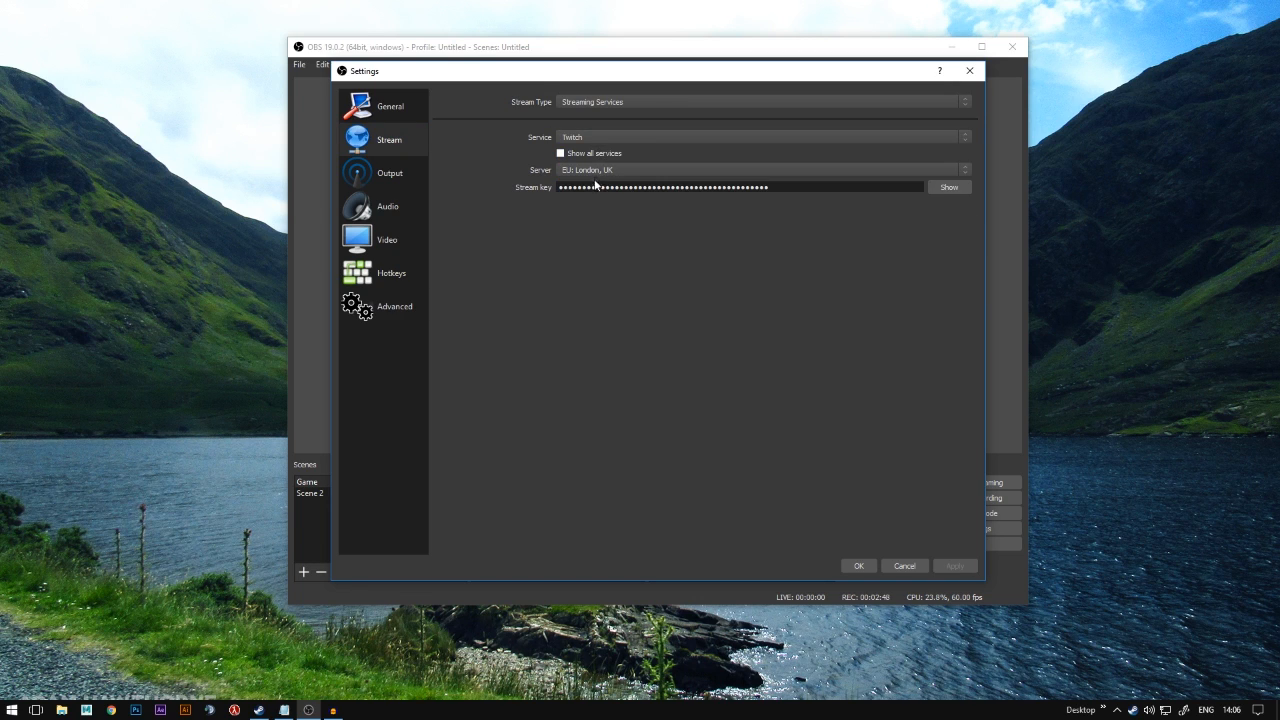
{"action": "left_click", "coordinate": [572, 171]}
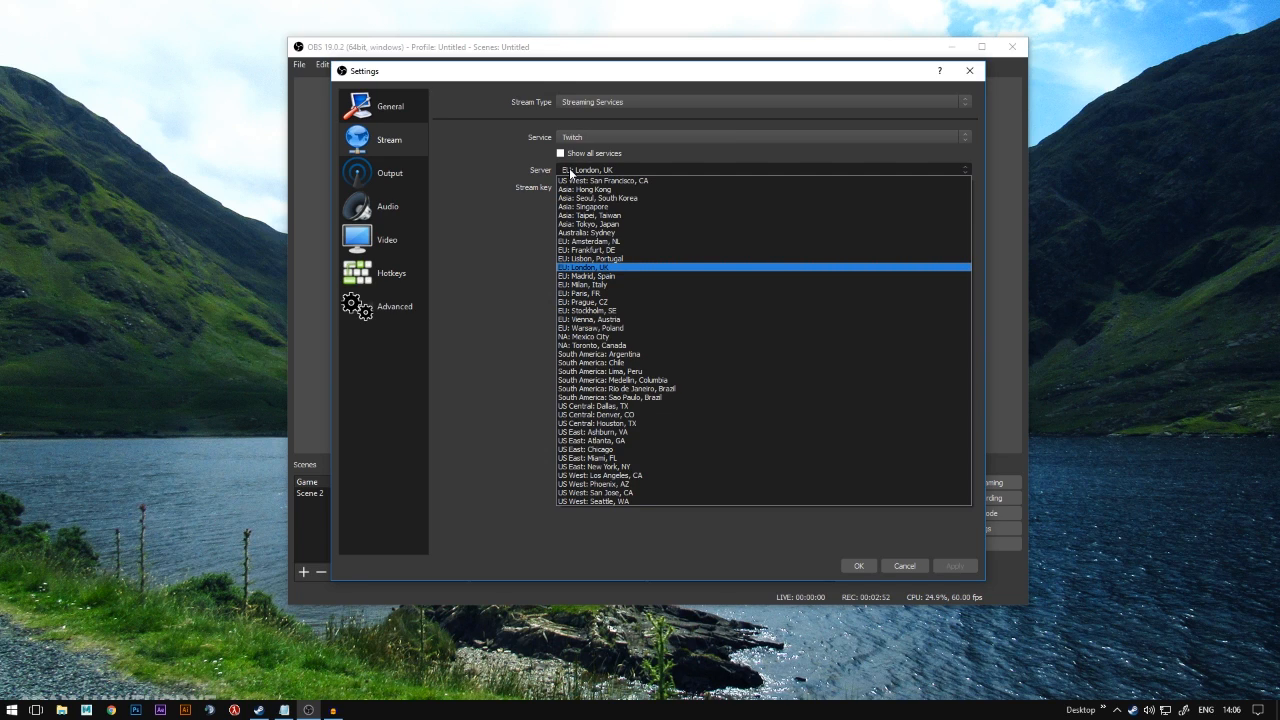
{"action": "left_click", "coordinate": [571, 172]}
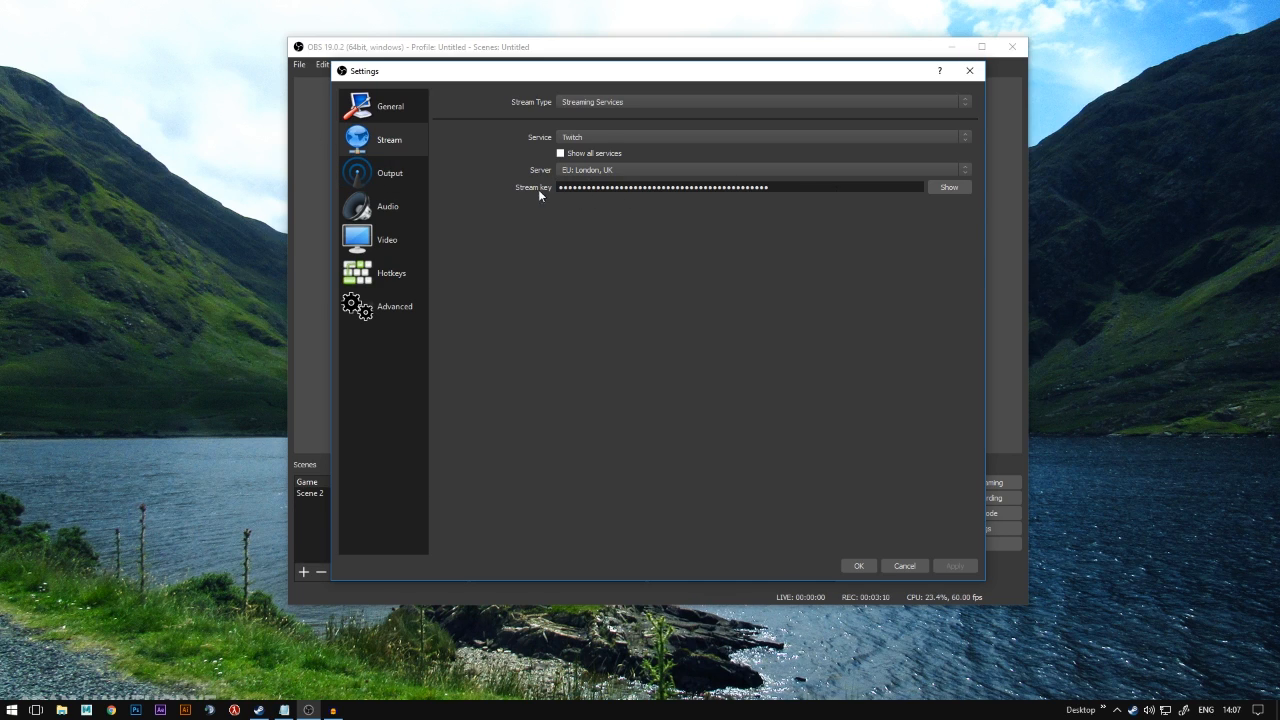
Open the streaming output settings and keep the rate control at CBR
{"action": "left_click", "coordinate": [372, 176]}
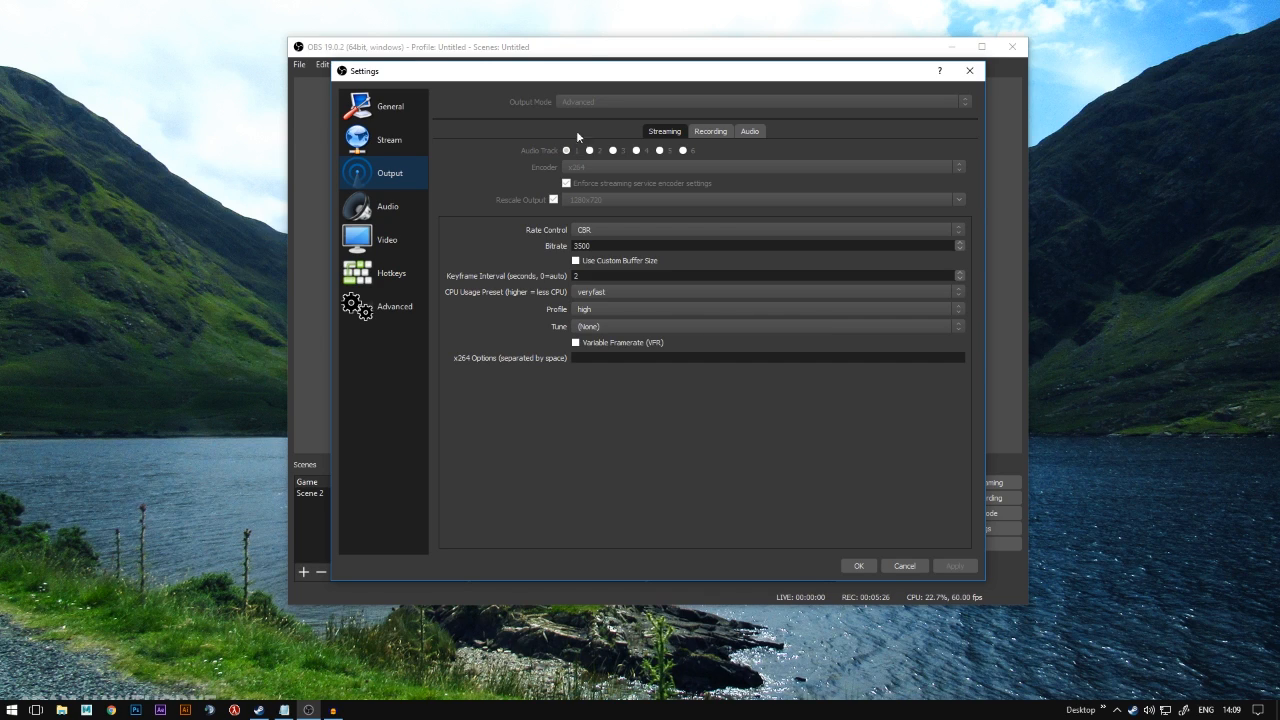
{"action": "left_click", "coordinate": [649, 229]}
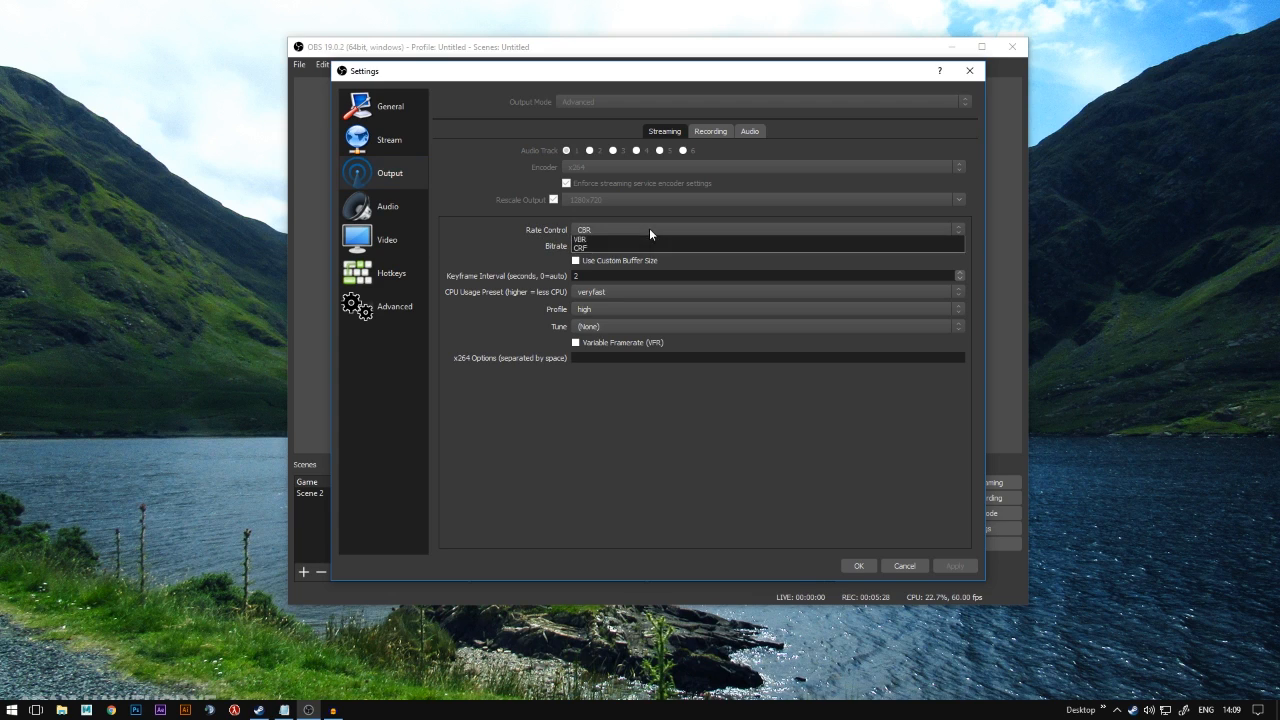
{"action": "left_click", "coordinate": [647, 228]}
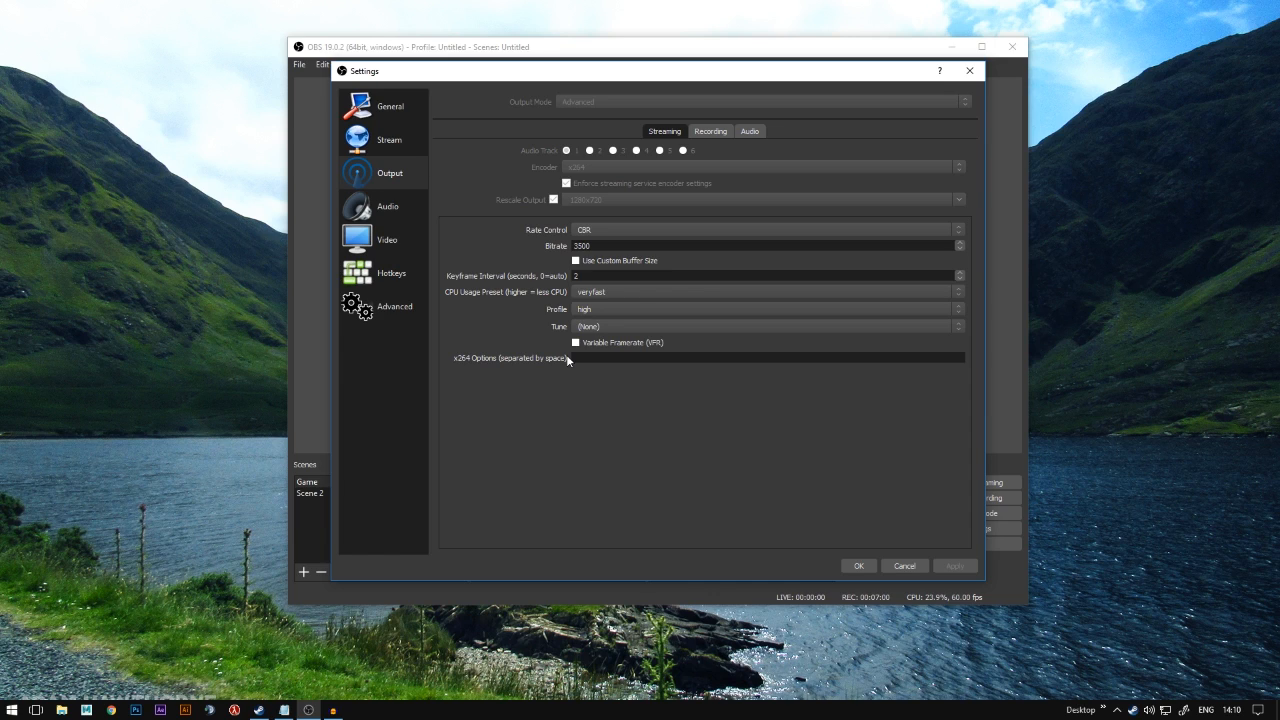
Try the faster CPU usage preset for the streaming encoder and switch back to veryfast
{"action": "left_click", "coordinate": [614, 290]}
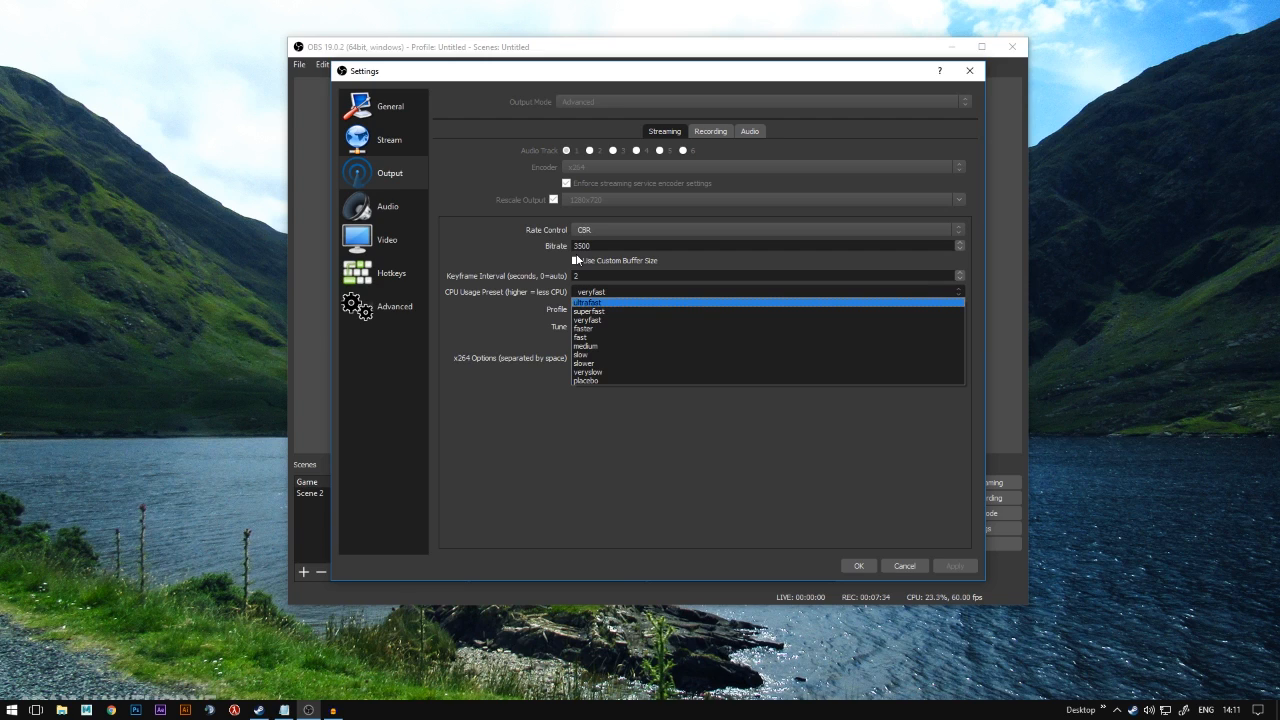
{"action": "left_click", "coordinate": [642, 319]}
{"action": "left_click", "coordinate": [634, 291]}
{"action": "left_click", "coordinate": [607, 326]}
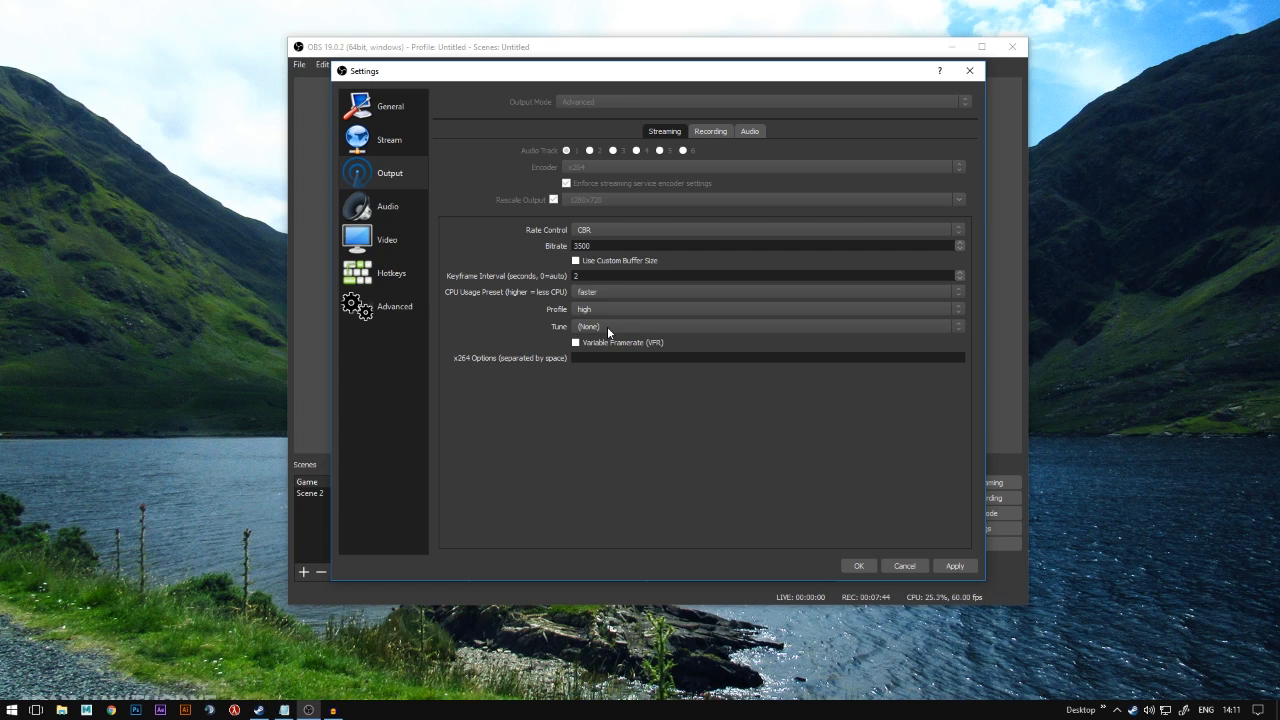
{"action": "left_click", "coordinate": [615, 292]}
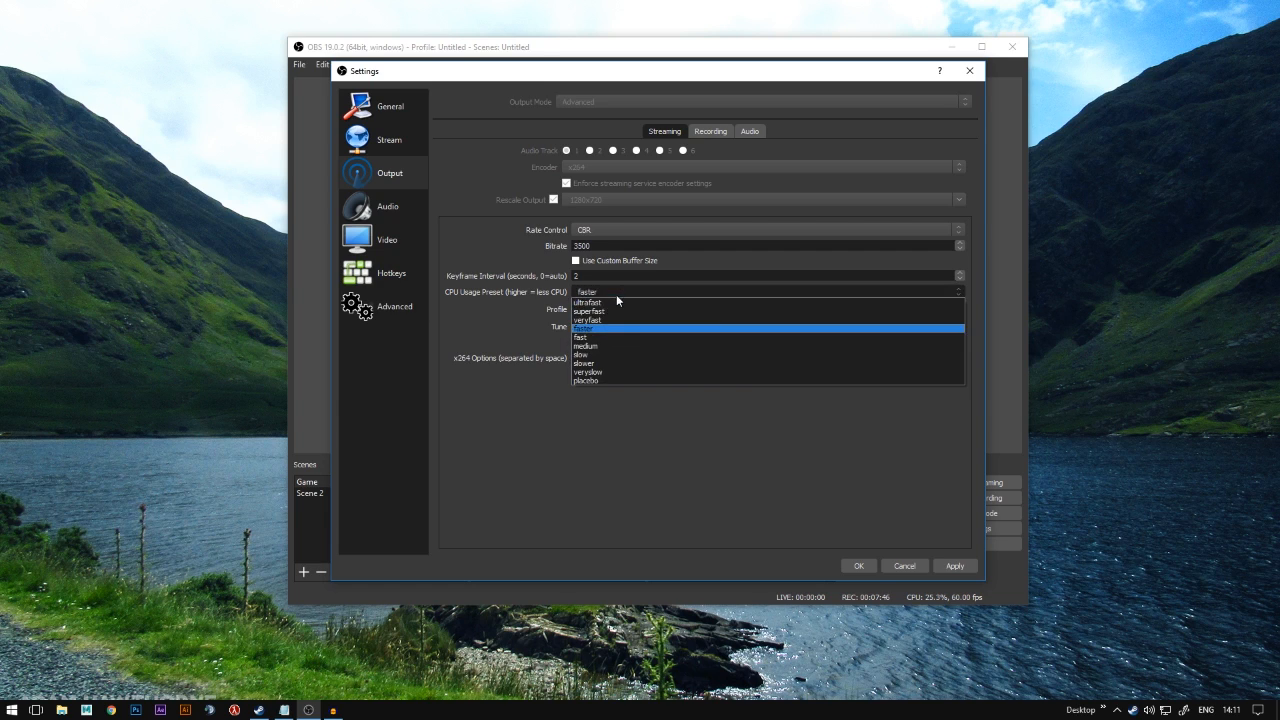
{"action": "left_click", "coordinate": [618, 320]}
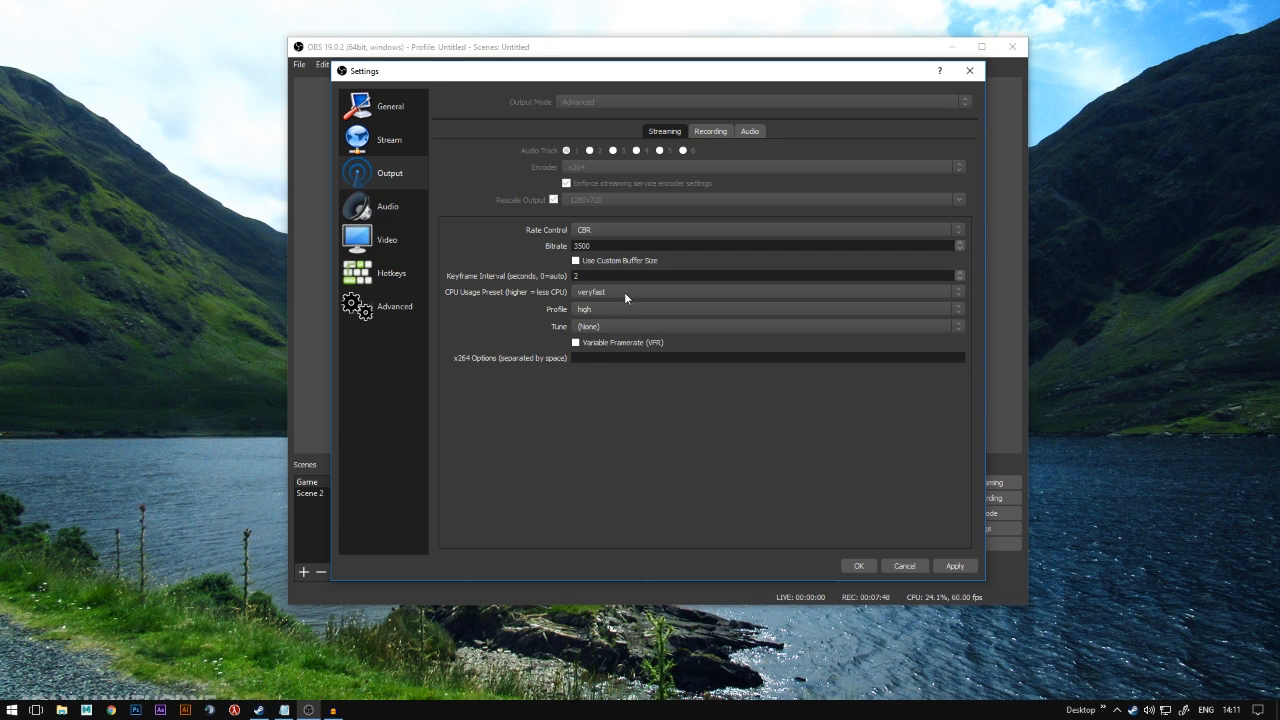
Try the superfast CPU usage preset and settle on veryfast for the streaming encoder
{"action": "left_click", "coordinate": [625, 292]}
{"action": "left_click", "coordinate": [625, 292]}
{"action": "left_click", "coordinate": [623, 296]}
{"action": "left_click", "coordinate": [624, 311]}
{"action": "left_click", "coordinate": [619, 289]}
{"action": "left_click", "coordinate": [619, 310]}
{"action": "left_click", "coordinate": [624, 288]}
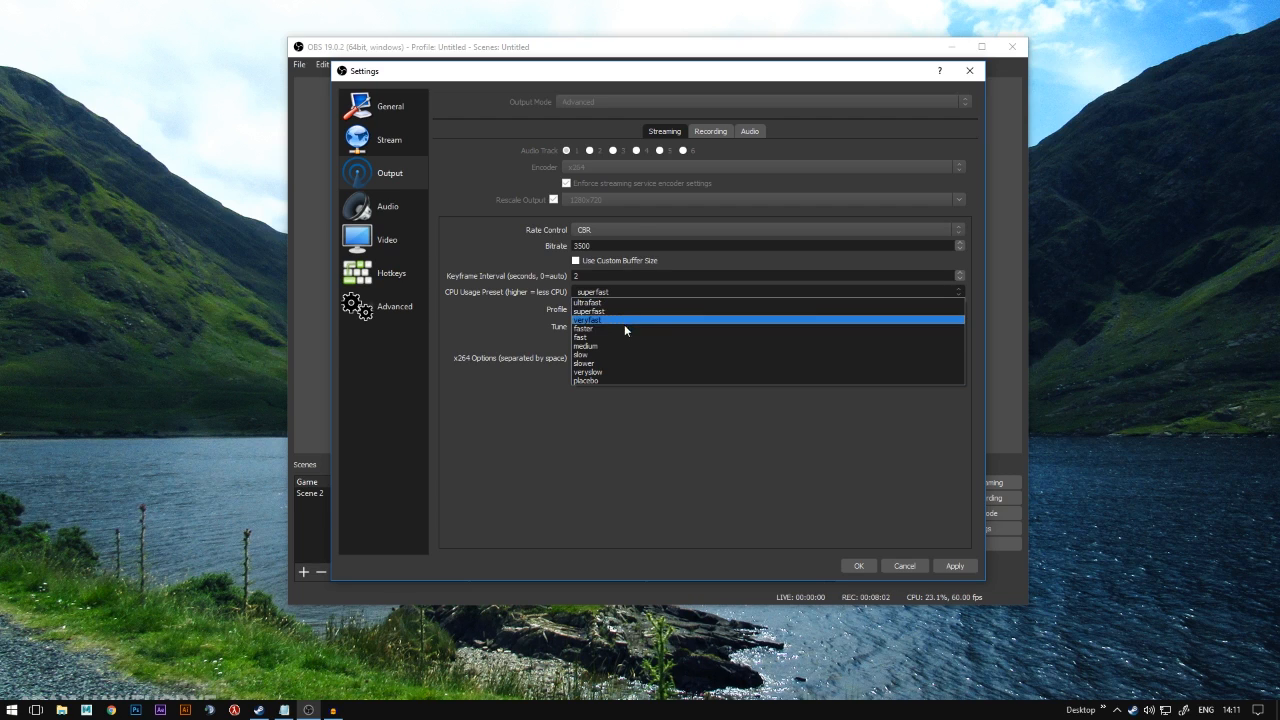
{"action": "left_click", "coordinate": [642, 320]}
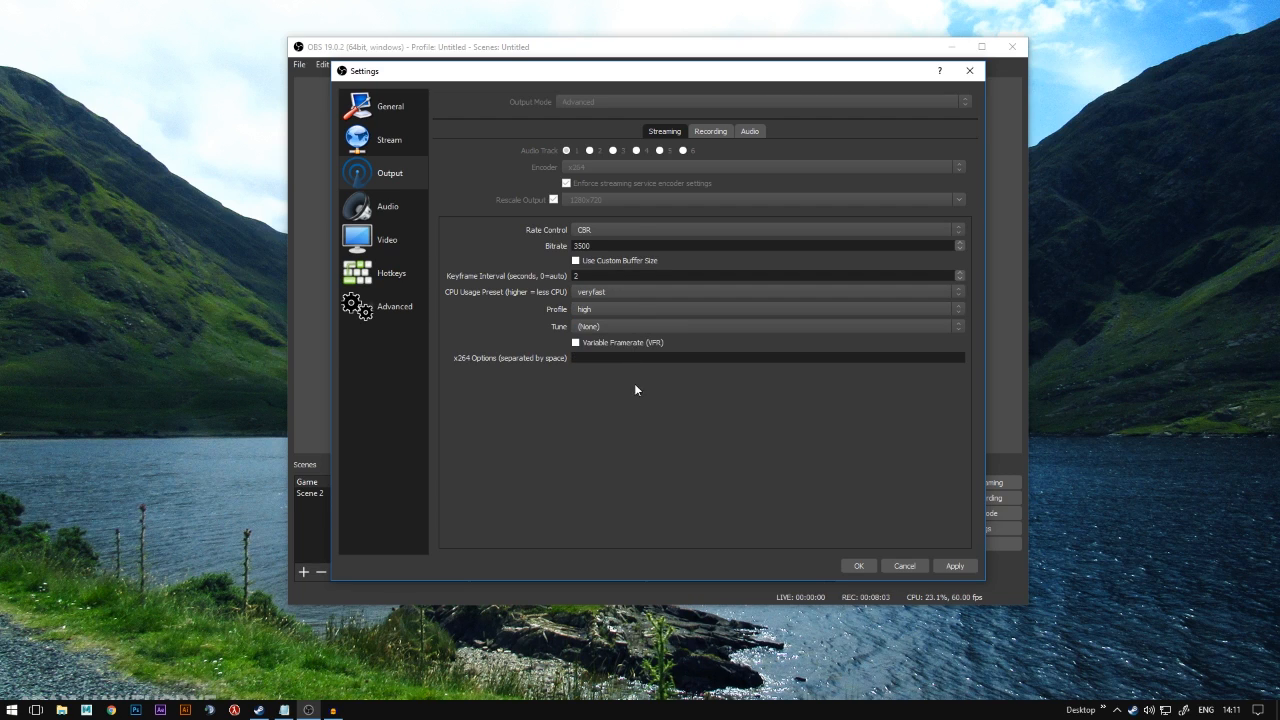
Set the streaming encoder's profile to high and keep Tune at (None)
{"action": "left_click", "coordinate": [614, 308]}
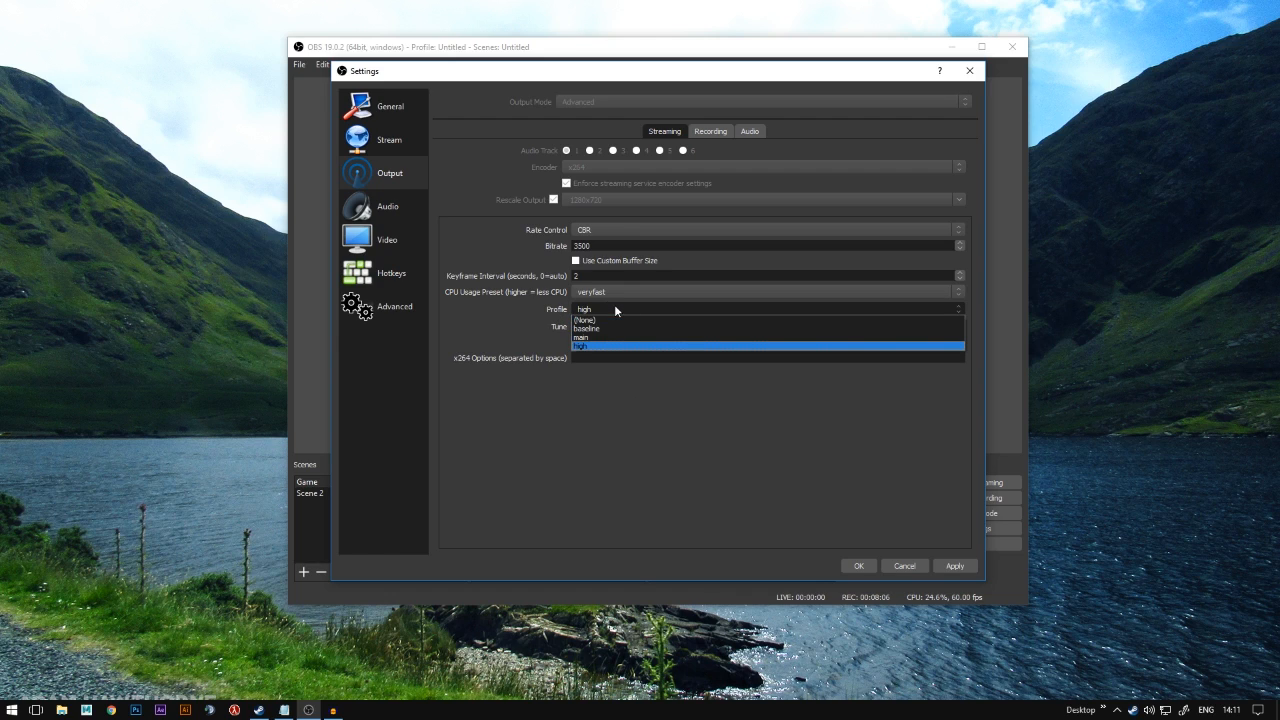
{"action": "left_click", "coordinate": [614, 308]}
{"action": "left_click", "coordinate": [586, 327]}
{"action": "left_click", "coordinate": [581, 343]}
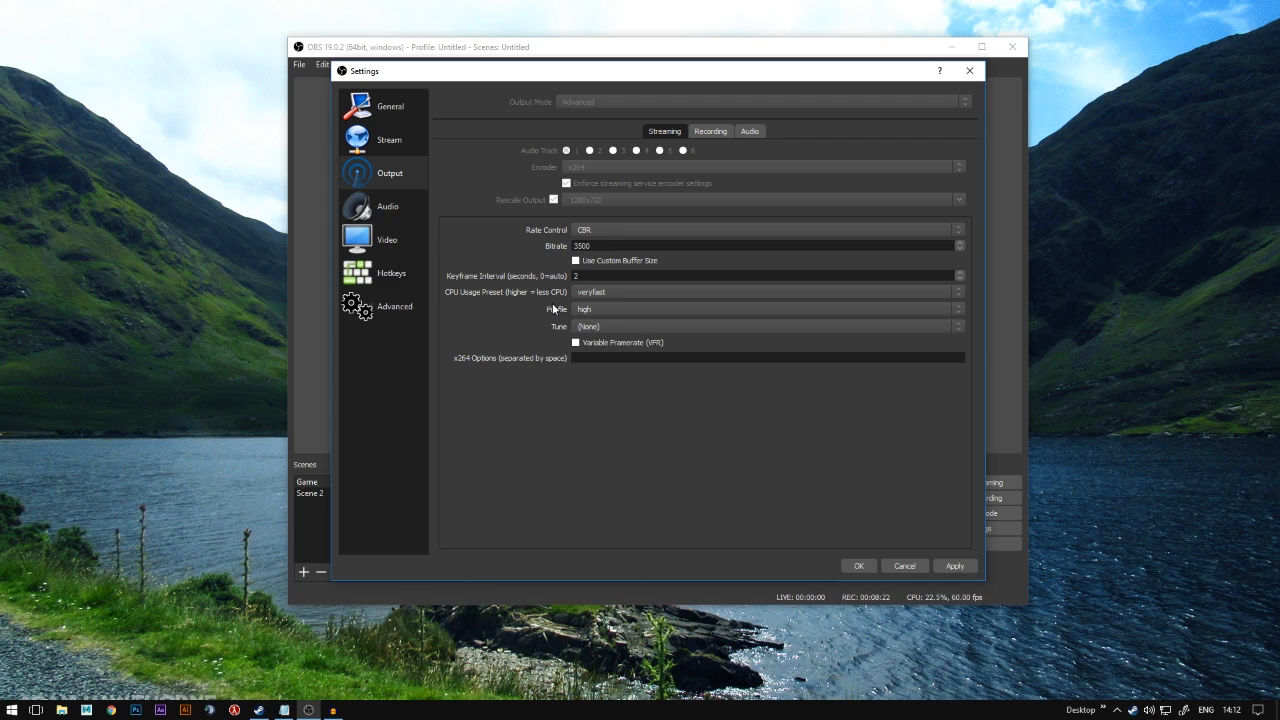
{"action": "left_click", "coordinate": [607, 309]}
{"action": "left_click", "coordinate": [599, 344]}
{"action": "left_click", "coordinate": [620, 327]}
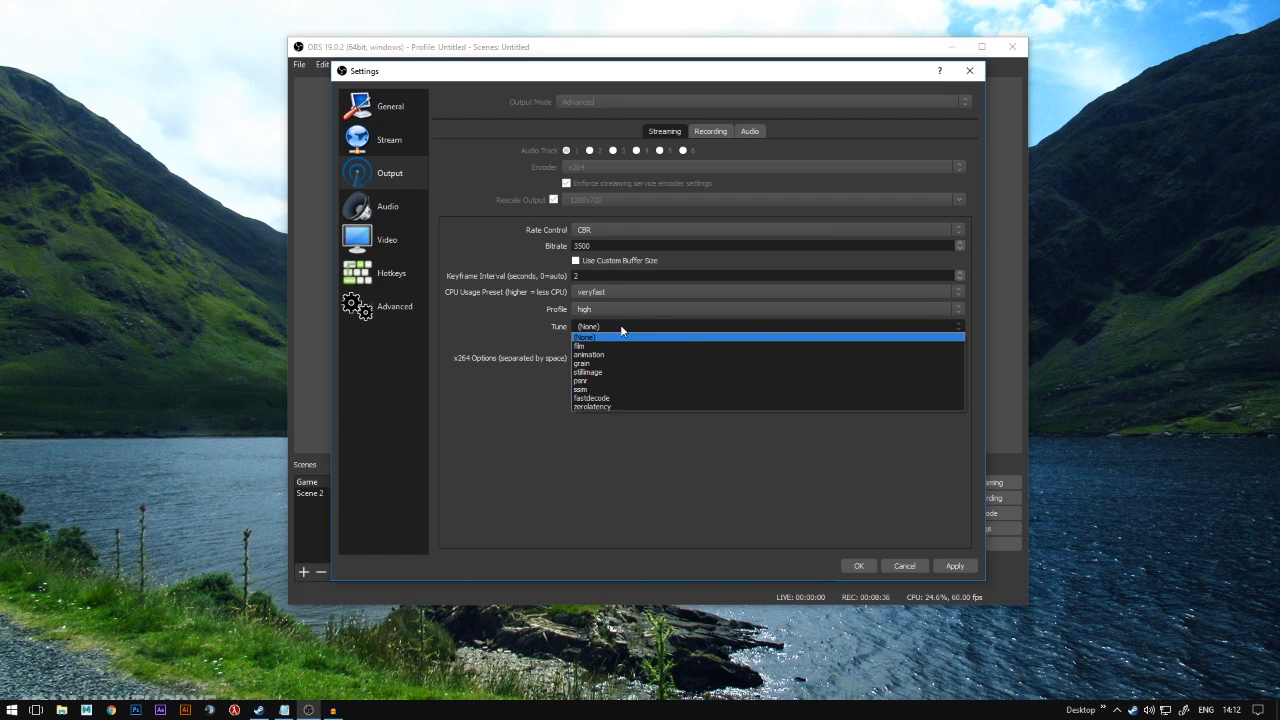
{"action": "left_click", "coordinate": [621, 329]}
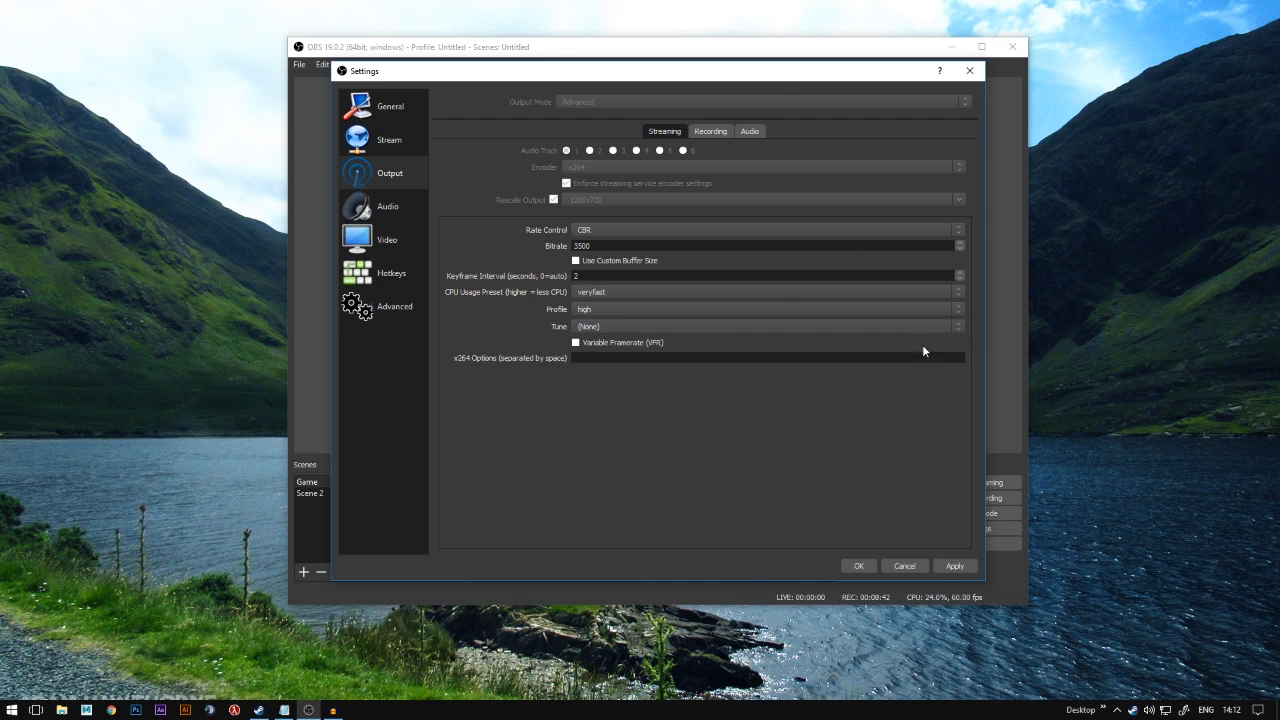
Check the output audio track bitrates and apply the streaming output settings
{"action": "left_click", "coordinate": [750, 131]}
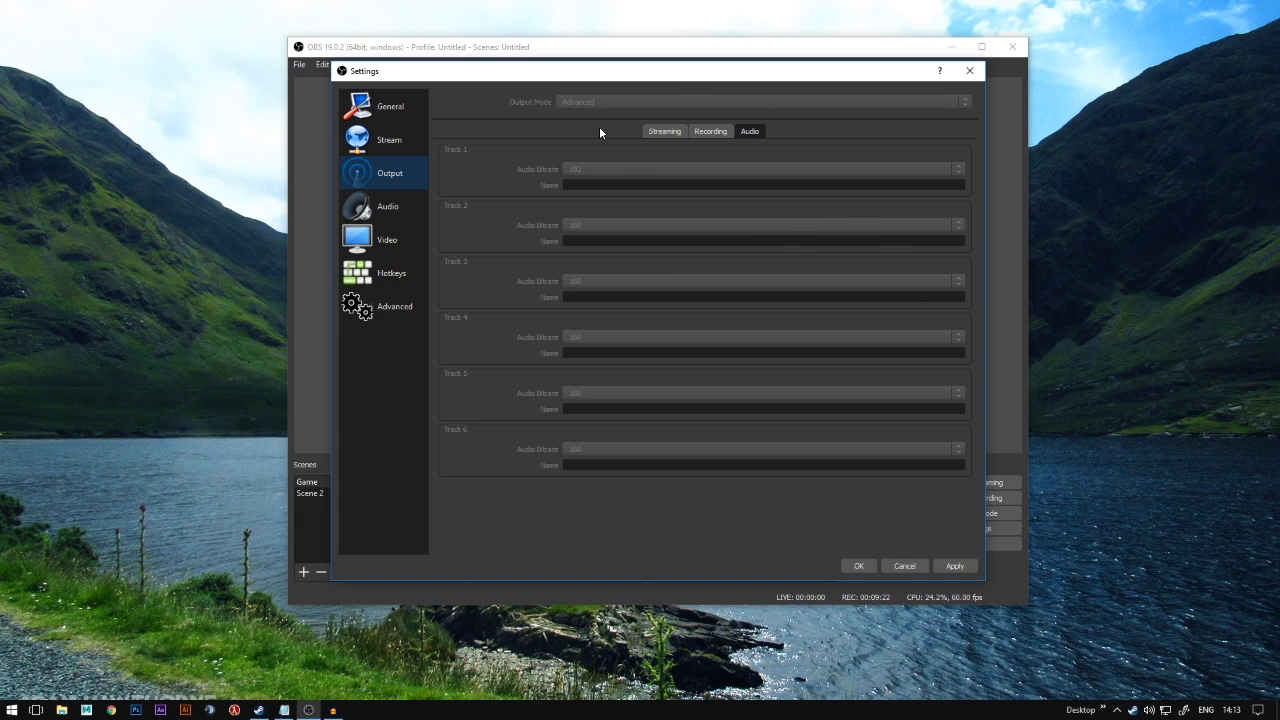
{"action": "left_click", "coordinate": [662, 132]}
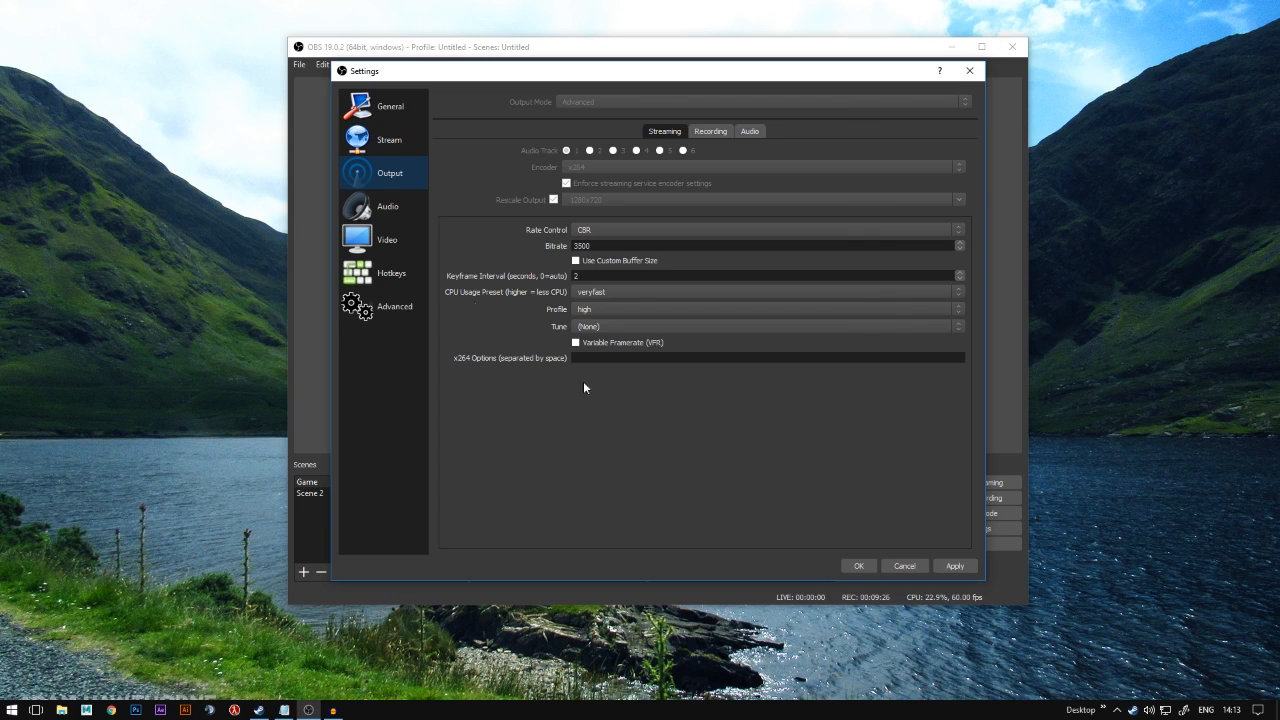
{"action": "left_click", "coordinate": [955, 566]}
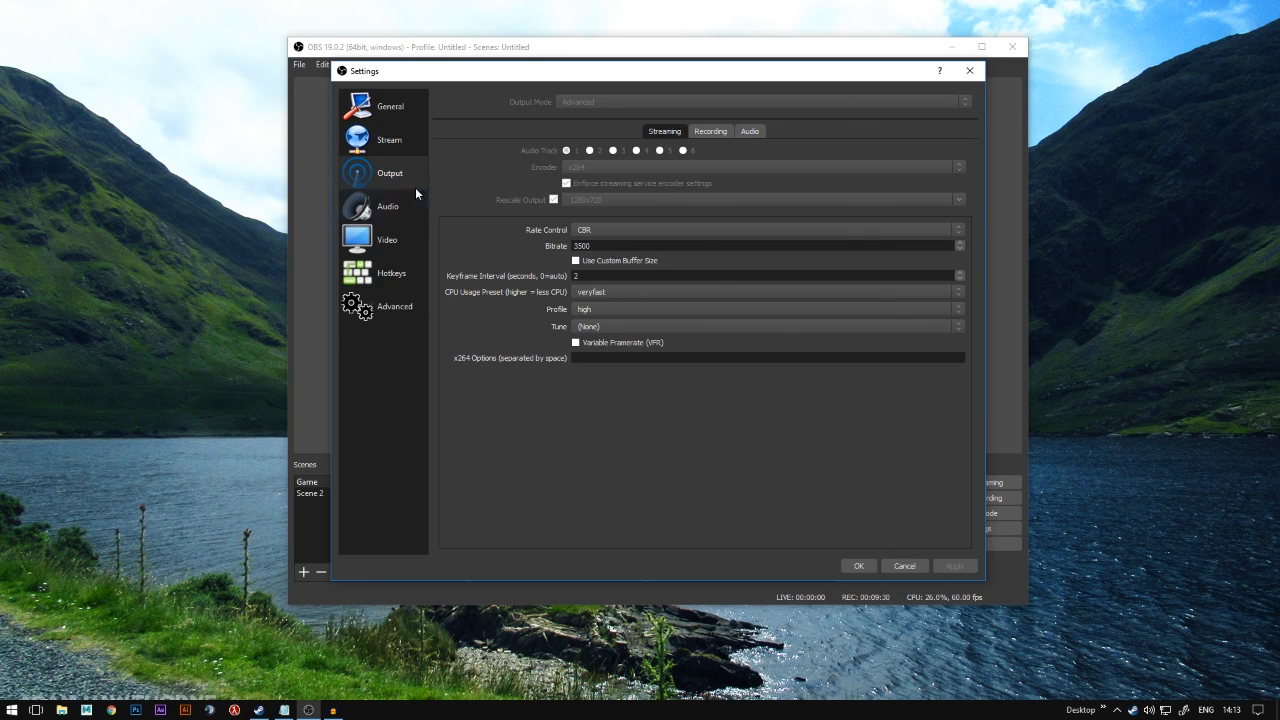
Open the audio settings and select a sample rate of 44.1khz
{"action": "left_click", "coordinate": [388, 210]}
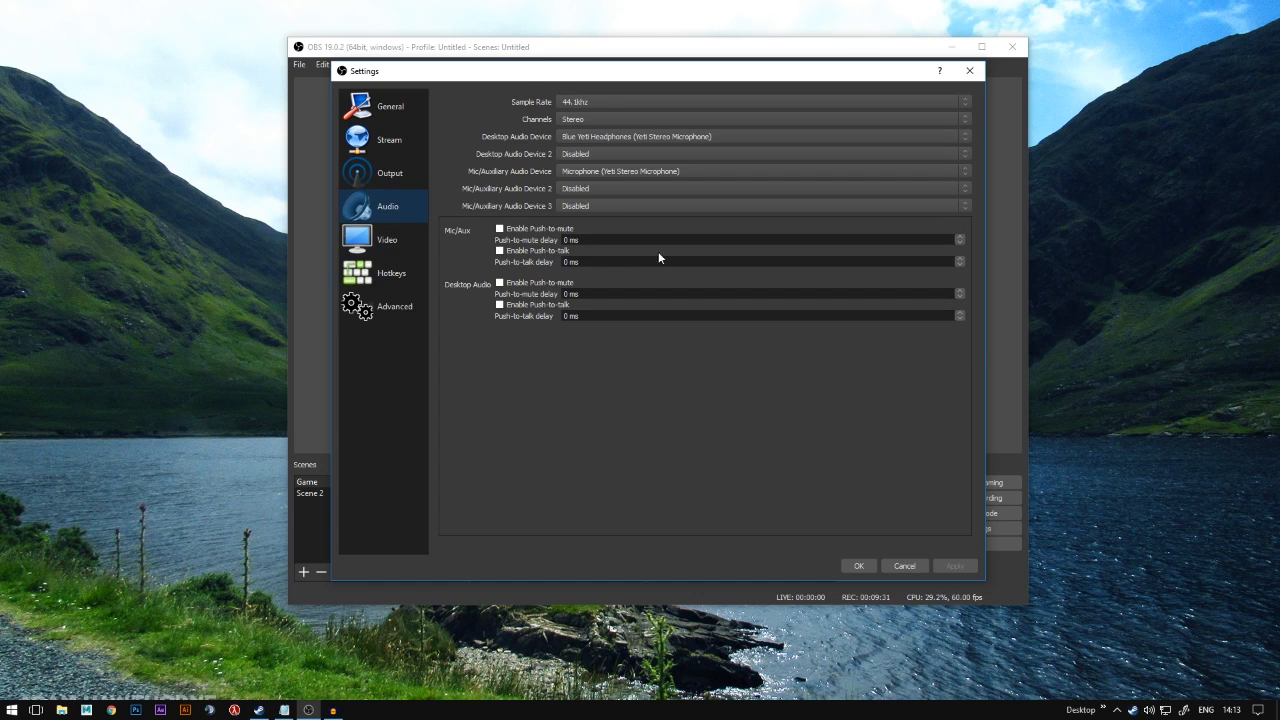
{"action": "left_click", "coordinate": [612, 97]}
{"action": "left_click", "coordinate": [613, 92]}
{"action": "left_click", "coordinate": [584, 97]}
{"action": "left_click", "coordinate": [320, 135]}
{"action": "left_click", "coordinate": [622, 102]}
{"action": "left_click", "coordinate": [585, 103]}
{"action": "left_click", "coordinate": [584, 103]}
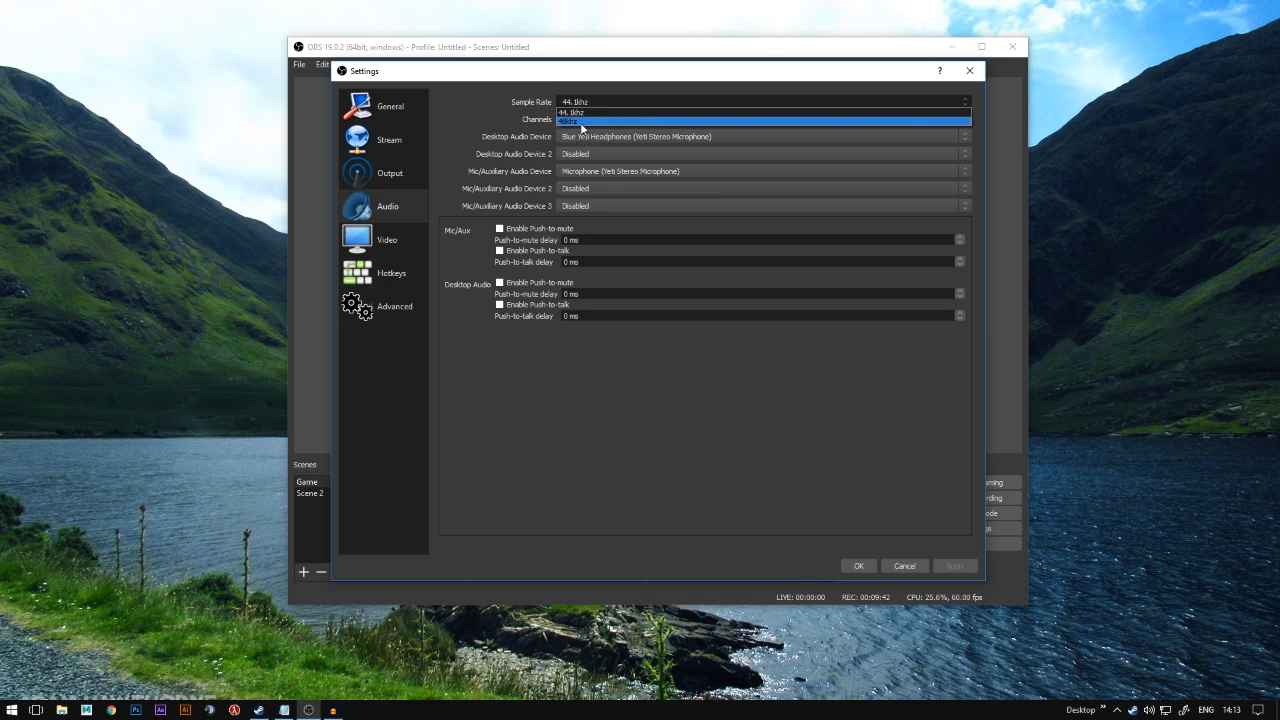
{"action": "left_click", "coordinate": [586, 112]}
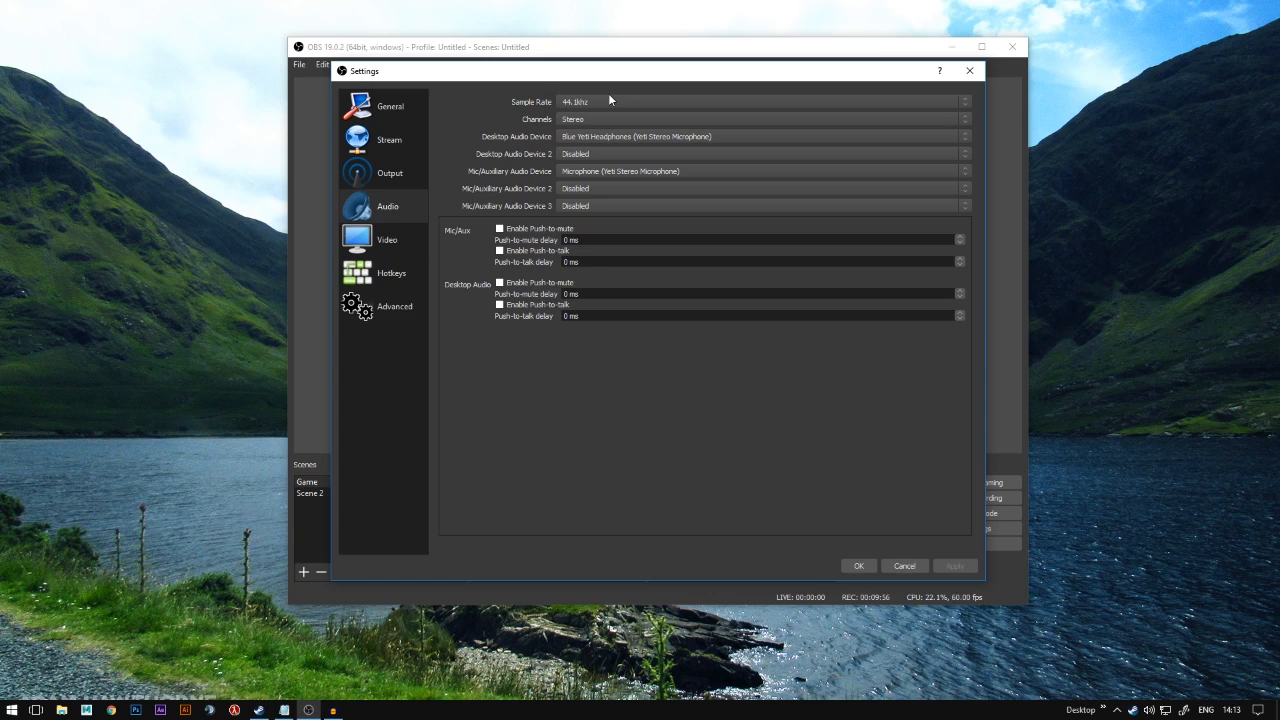
Review the available audio sample rate options, keeping the current selection
{"action": "left_click", "coordinate": [605, 101]}
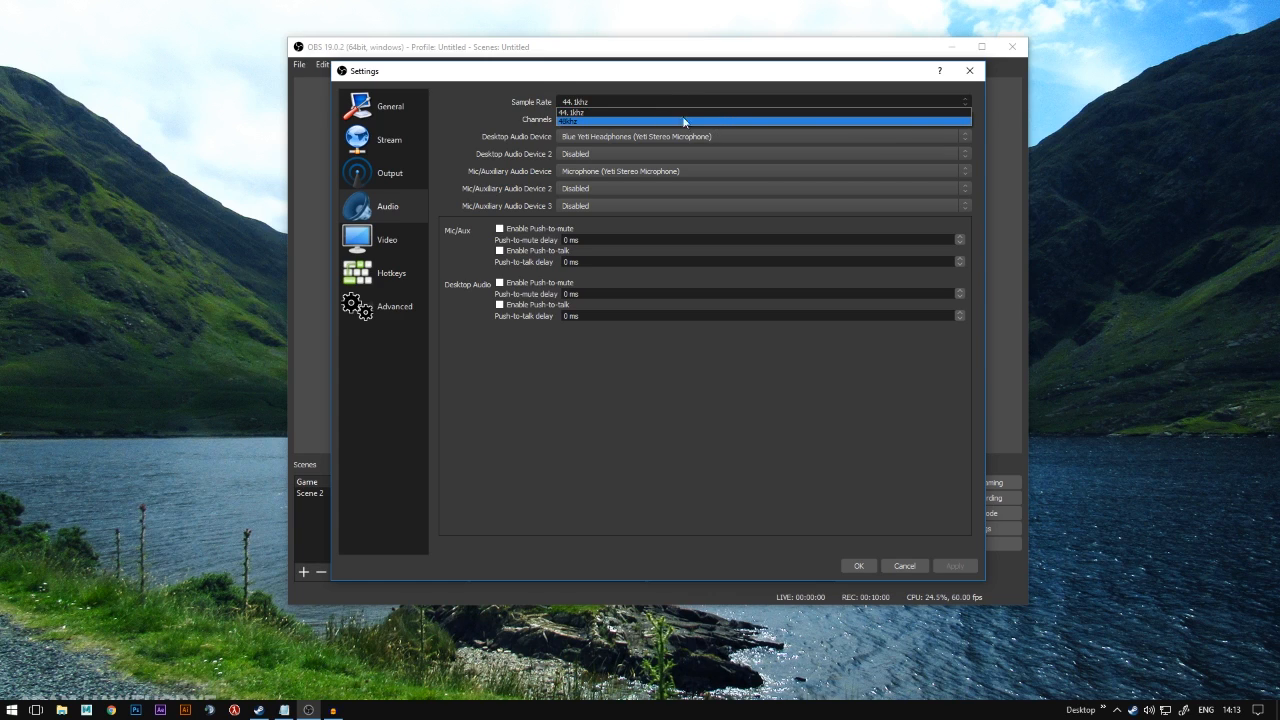
{"action": "left_click", "coordinate": [588, 103]}
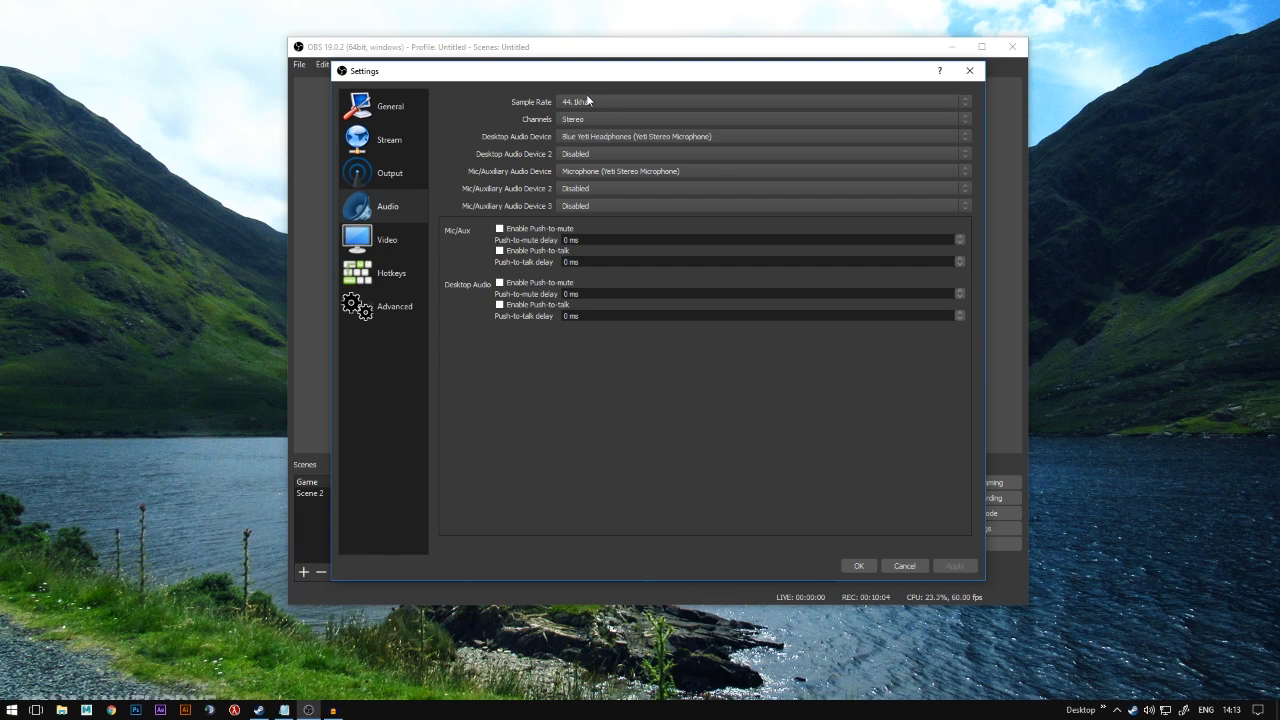
{"action": "left_click", "coordinate": [588, 105]}
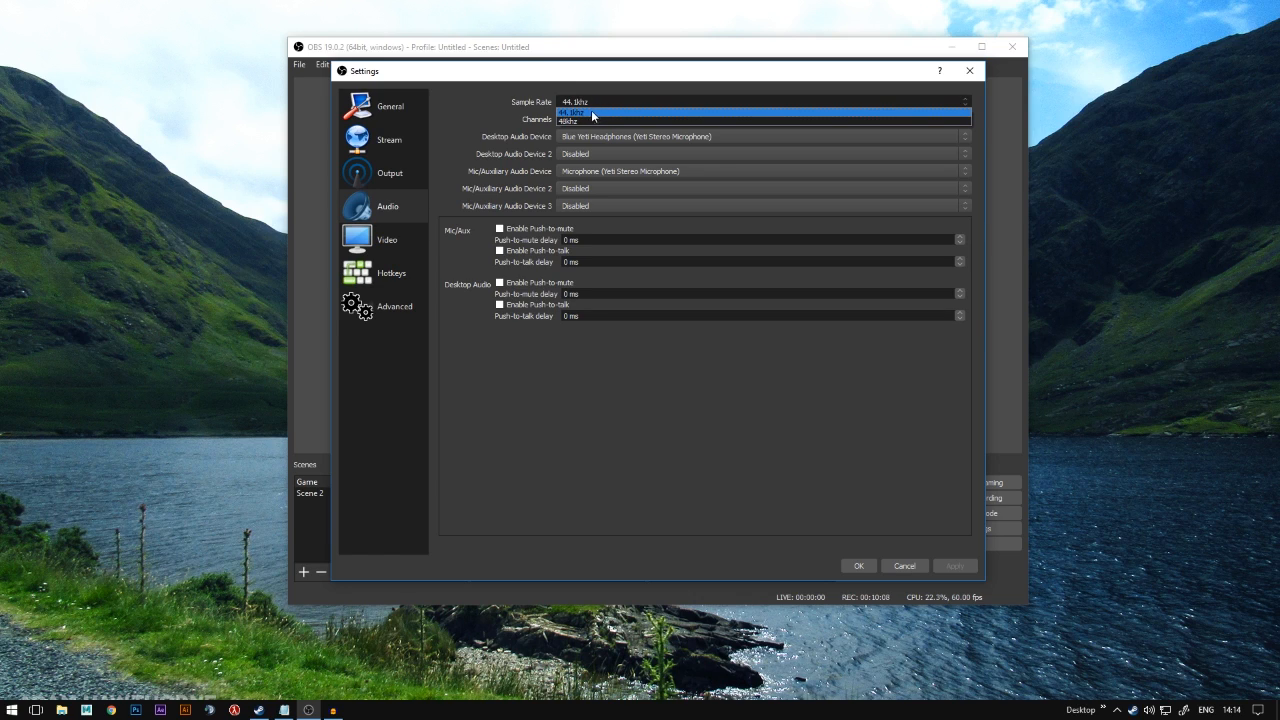
{"action": "left_click", "coordinate": [652, 100]}
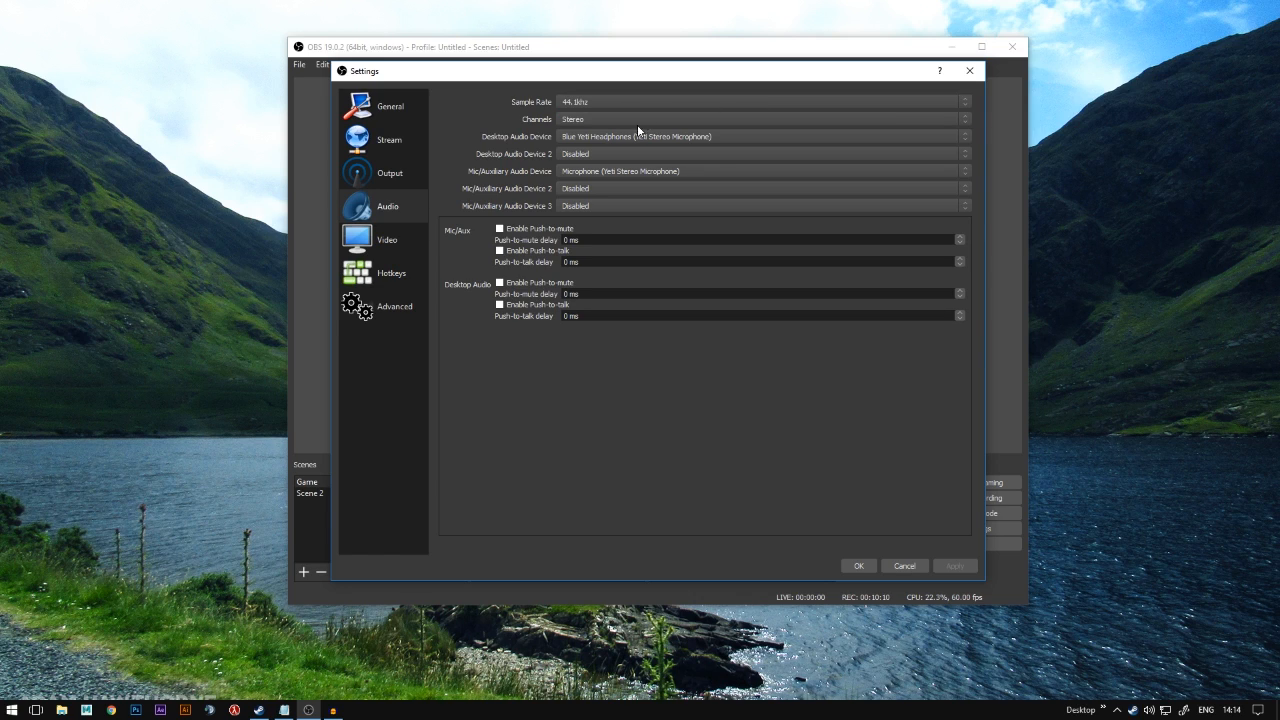
Try a sample rate of 48khz and return it to 44.1khz
{"action": "left_click", "coordinate": [598, 101]}
{"action": "left_click", "coordinate": [597, 113]}
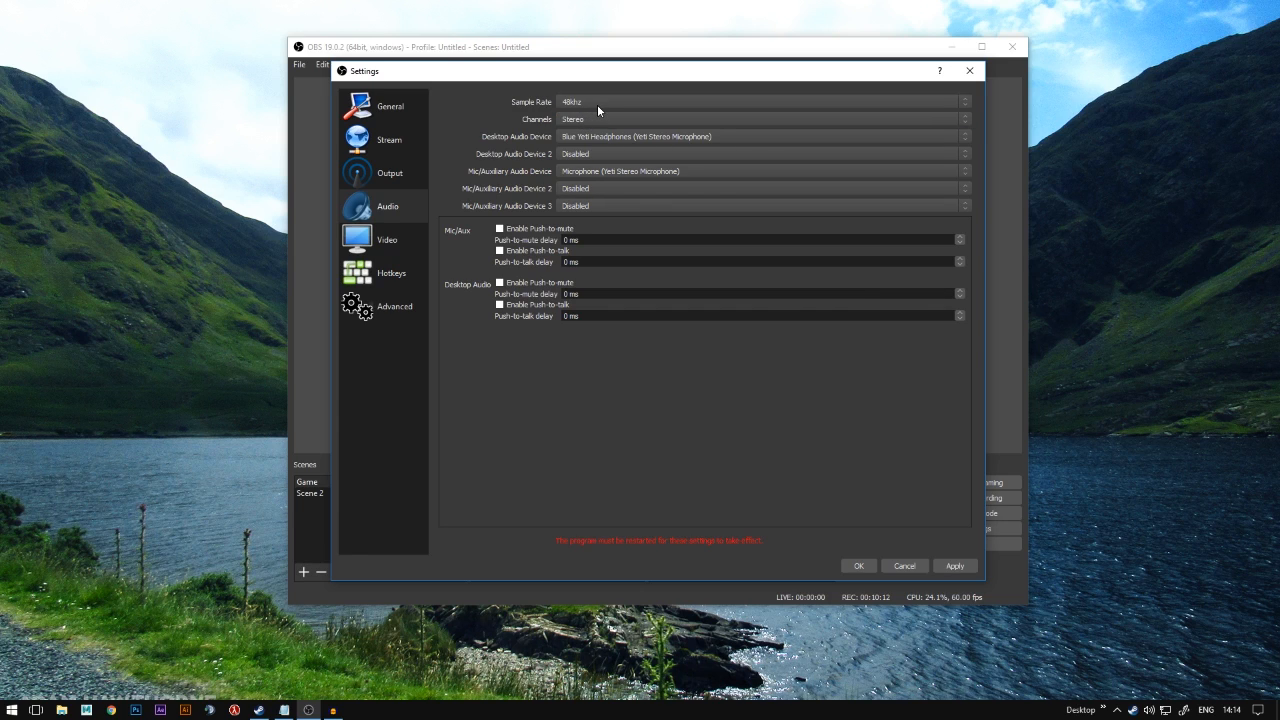
{"action": "left_click", "coordinate": [597, 104]}
{"action": "left_click", "coordinate": [597, 100]}
Check the channel options for the audio and select Stereo
{"action": "left_click", "coordinate": [593, 115]}
{"action": "left_click", "coordinate": [593, 115]}
{"action": "left_click", "coordinate": [569, 136]}
{"action": "left_click", "coordinate": [691, 136]}
{"action": "left_click", "coordinate": [691, 136]}
{"action": "left_click", "coordinate": [686, 133]}
{"action": "left_click", "coordinate": [685, 120]}
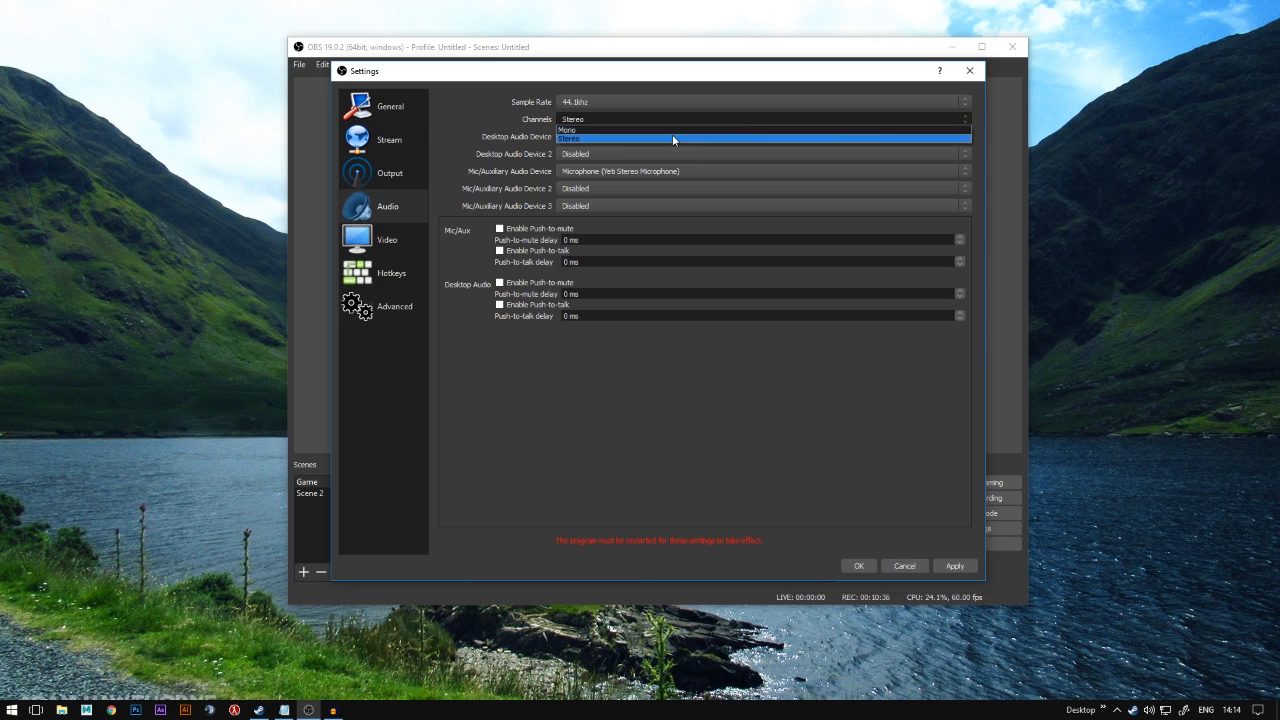
{"action": "left_click", "coordinate": [674, 137]}
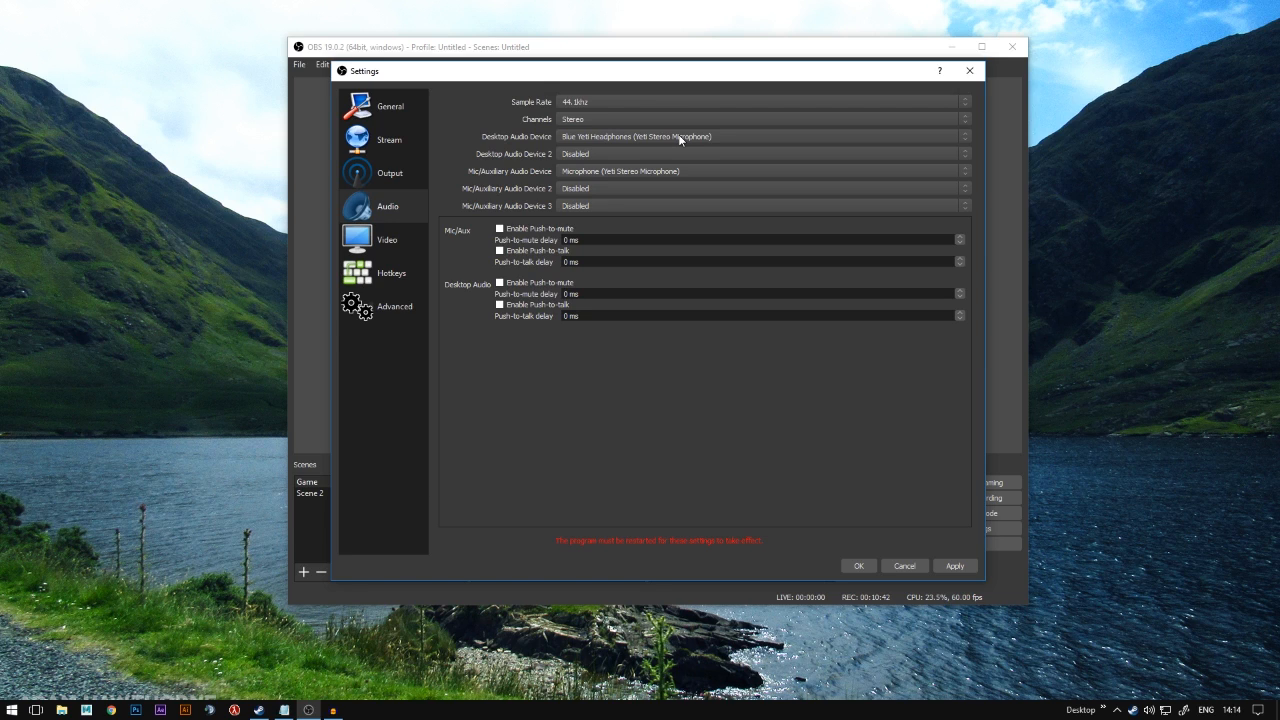
Select Blue Yeti Headphones (Yeti Stereo Microphone) as the desktop audio device and check the main Mic/Auxiliary device choices
{"action": "left_click", "coordinate": [679, 139]}
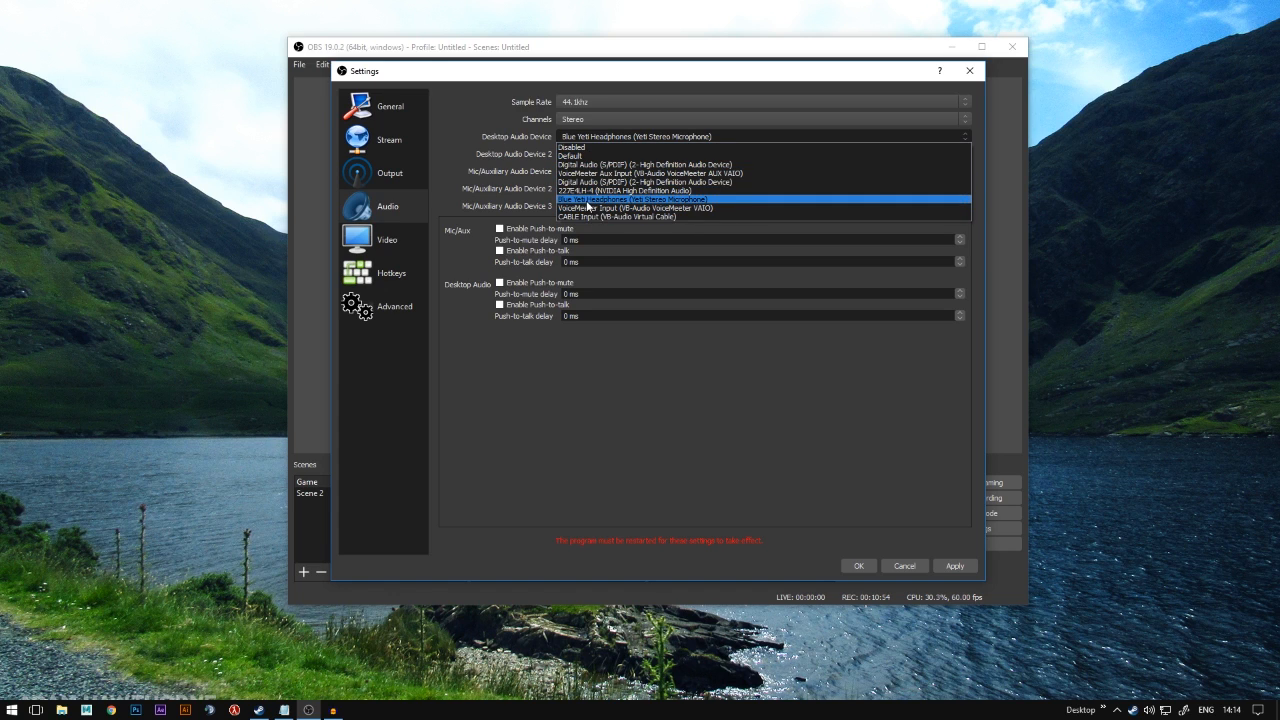
{"action": "left_click", "coordinate": [587, 201]}
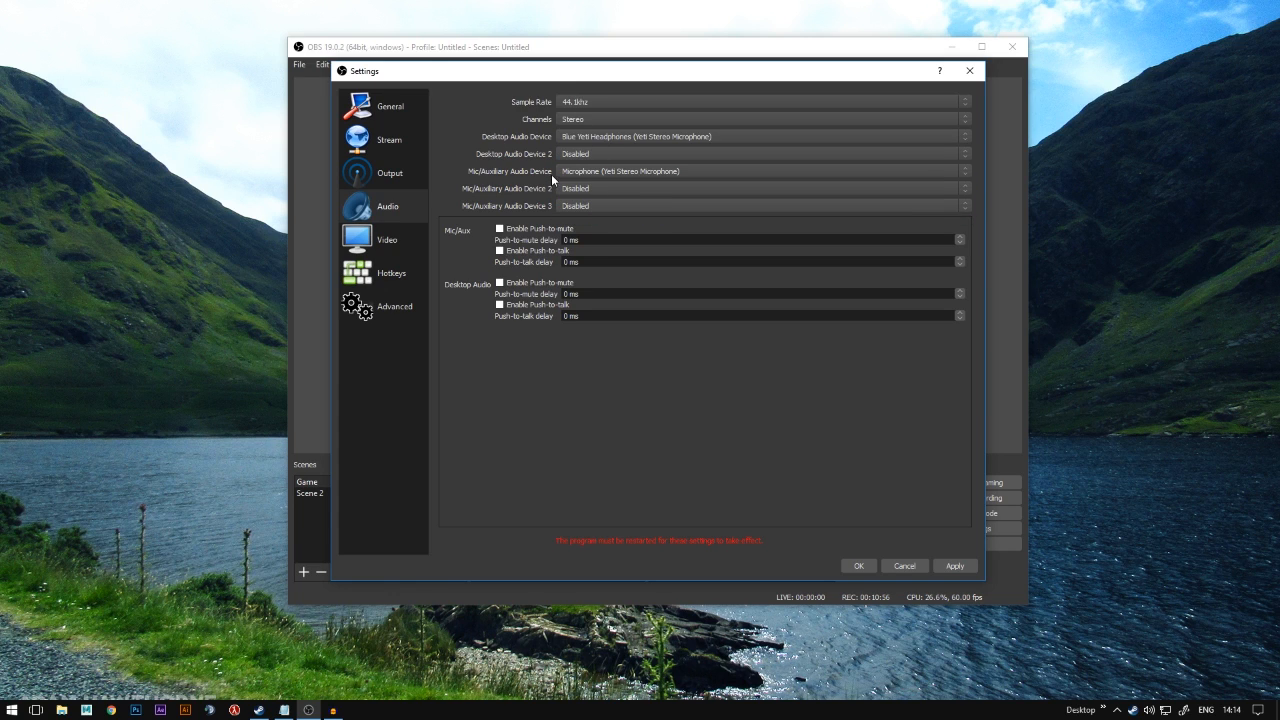
{"action": "left_click", "coordinate": [577, 171]}
{"action": "left_click", "coordinate": [623, 173]}
Open the video settings and apply the pending settings changes
{"action": "left_click", "coordinate": [392, 248]}
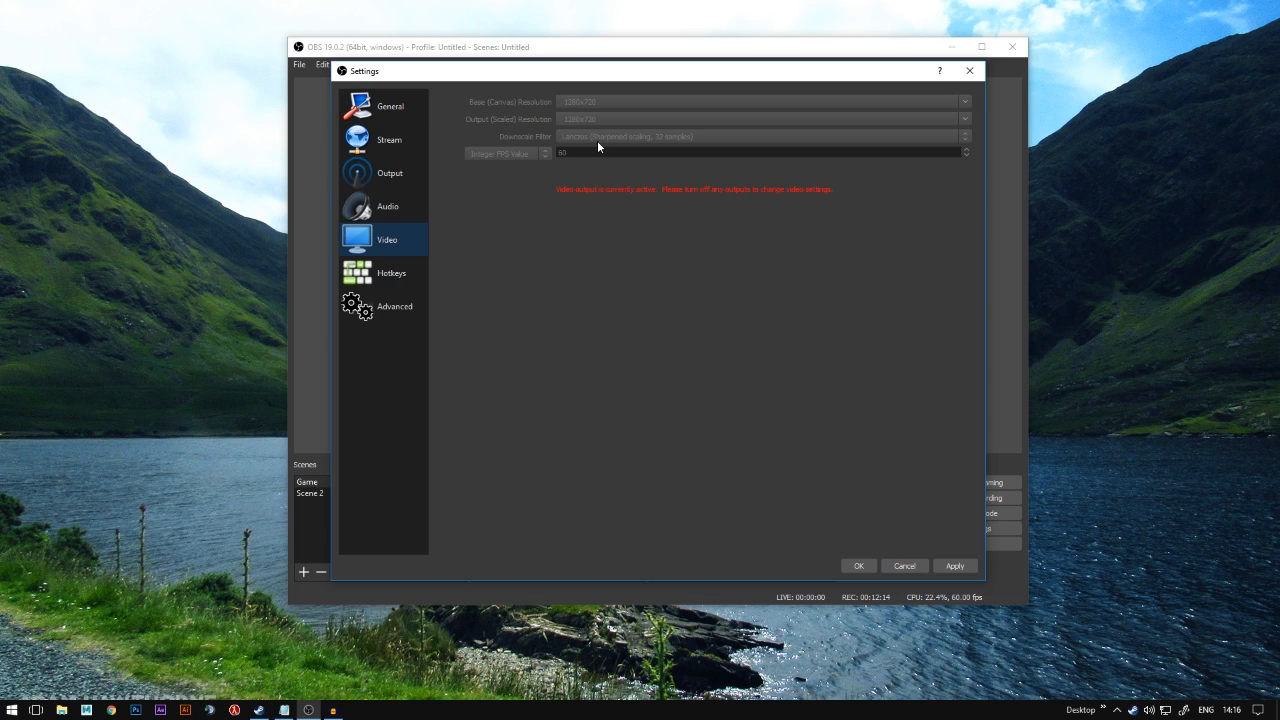
{"action": "left_click", "coordinate": [946, 565]}
Review the hotkeys assigned to the scenes, sources and audio devices, and close the settings
{"action": "left_click", "coordinate": [412, 275]}
{"action": "scroll", "coordinate": [598, 479], "scroll_direction": "down", "scroll_amount": 5}
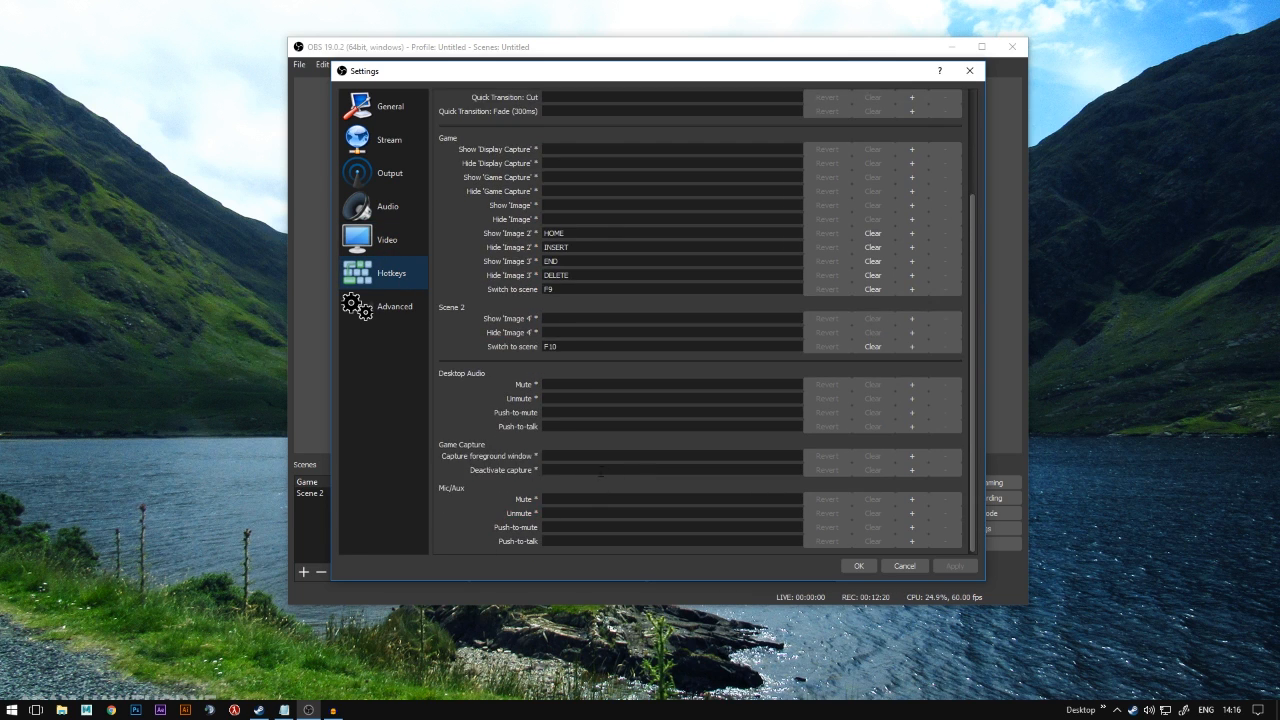
{"action": "scroll", "coordinate": [580, 400], "scroll_direction": "up", "scroll_amount": 5}
{"action": "scroll", "coordinate": [576, 405], "scroll_direction": "down", "scroll_amount": 3}
{"action": "left_click", "coordinate": [969, 70]}
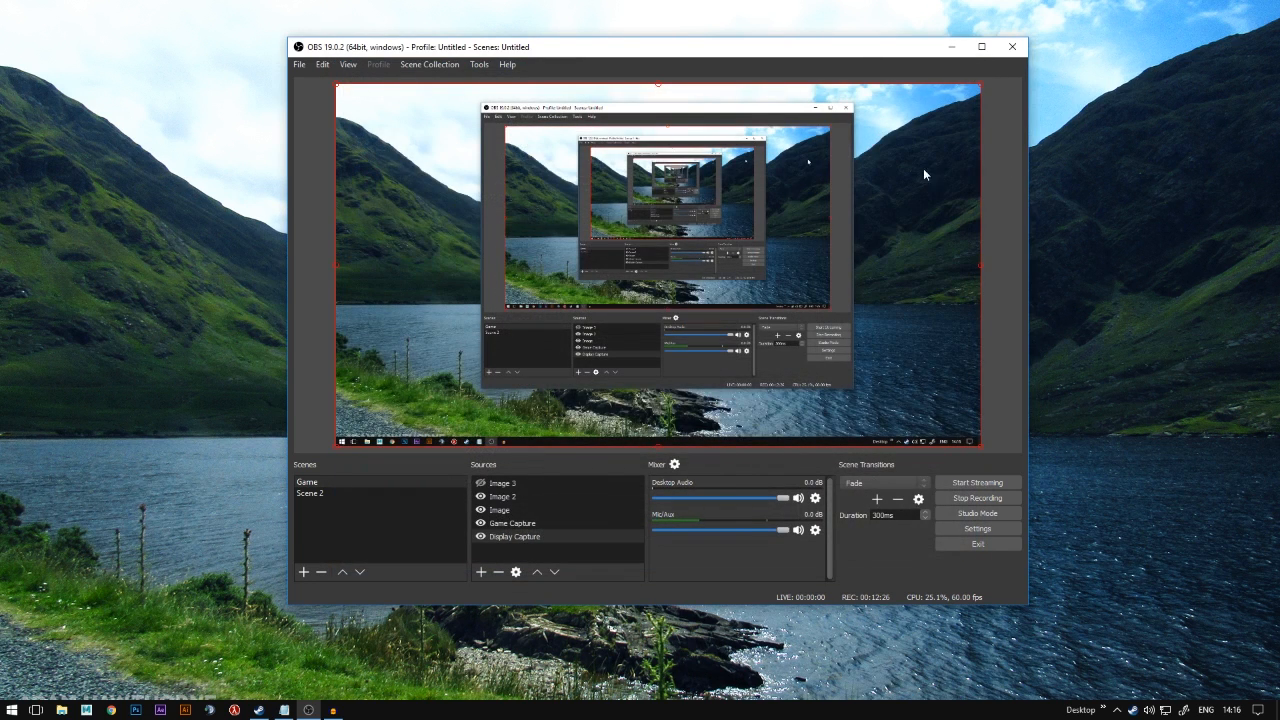
{"action": "left_click", "coordinate": [417, 483]}
{"action": "key", "text": "2"}
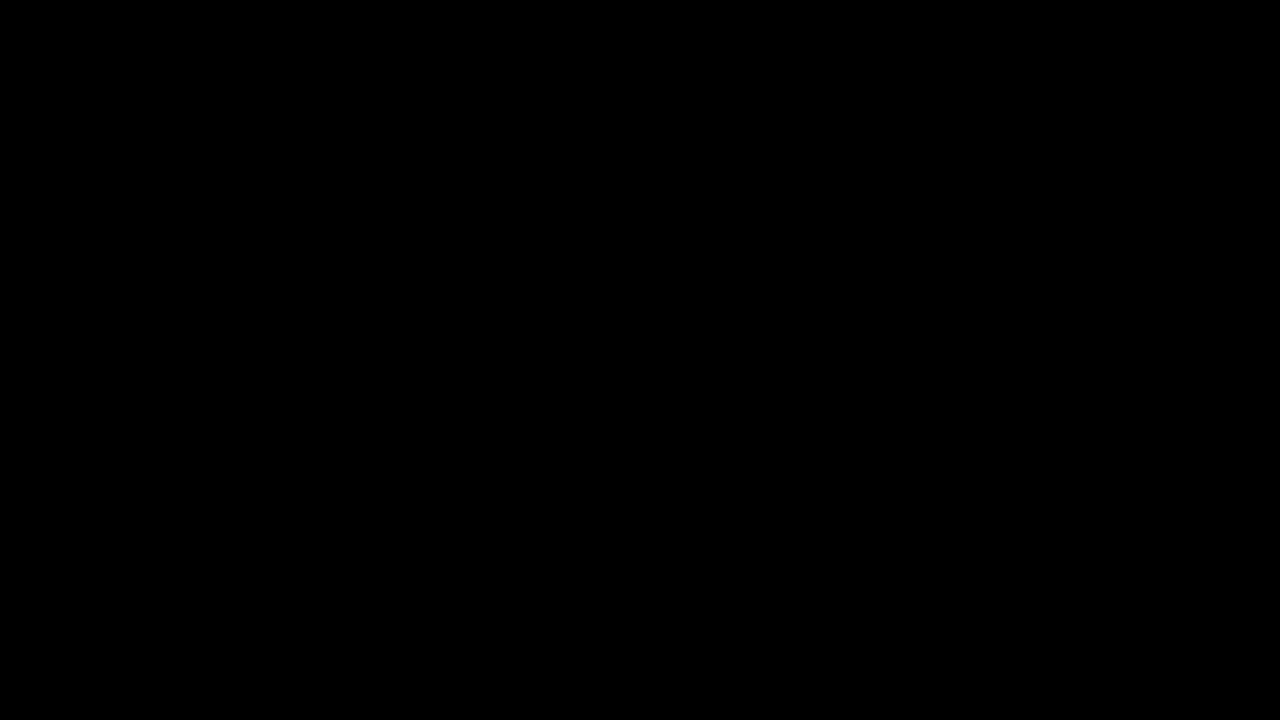